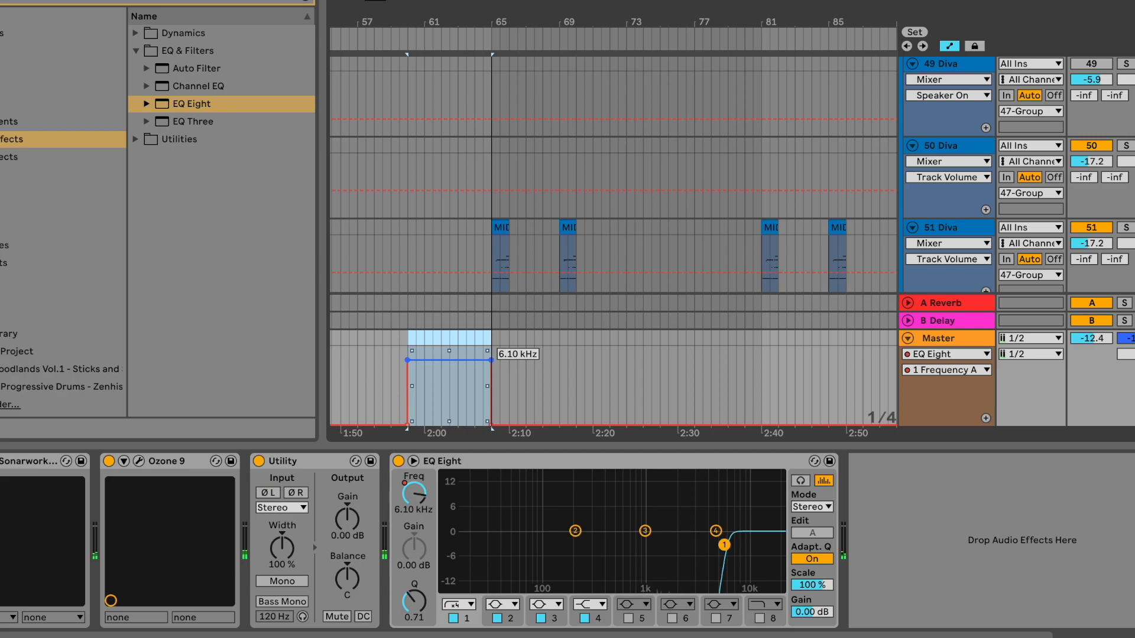
Shape the Master's EQ Eight band 1 frequency automation as a ramp from bar 60 up to bar 65, dropping straight back to 10.0 Hz.
left_click(492, 339)
key("space")
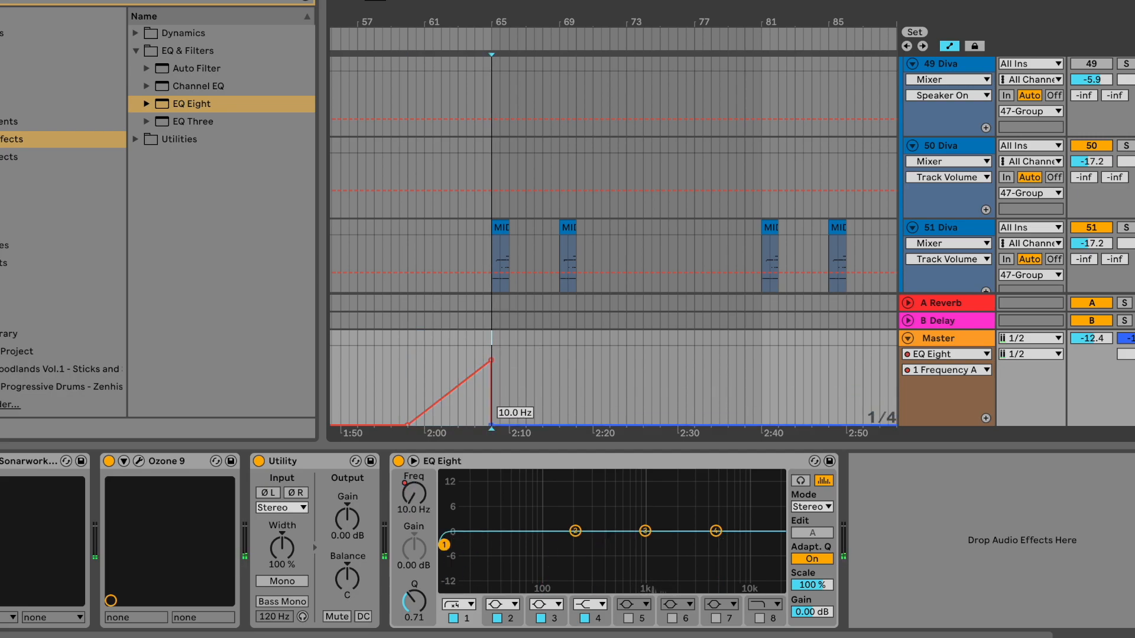
left_click_drag(502, 425, 502, 359)
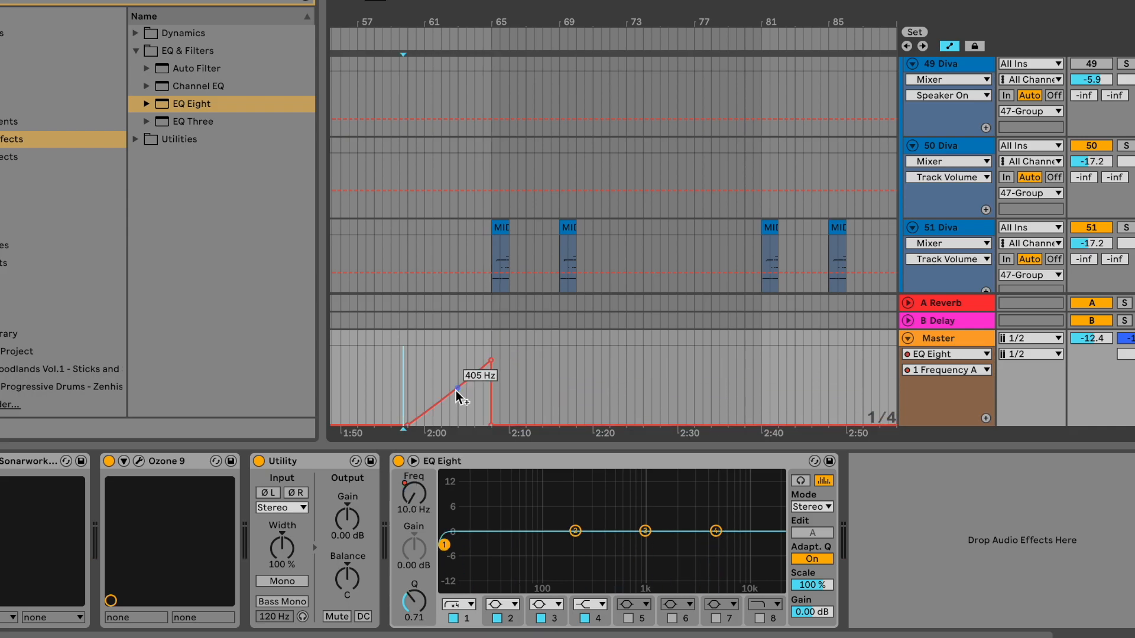
Try bending the Master's frequency ramp into a slow-starting curve with a slightly lower peak at bar 65.
left_click_drag(452, 392, 452, 414)
left_click_drag(491, 360, 491, 370)
left_click(394, 374)
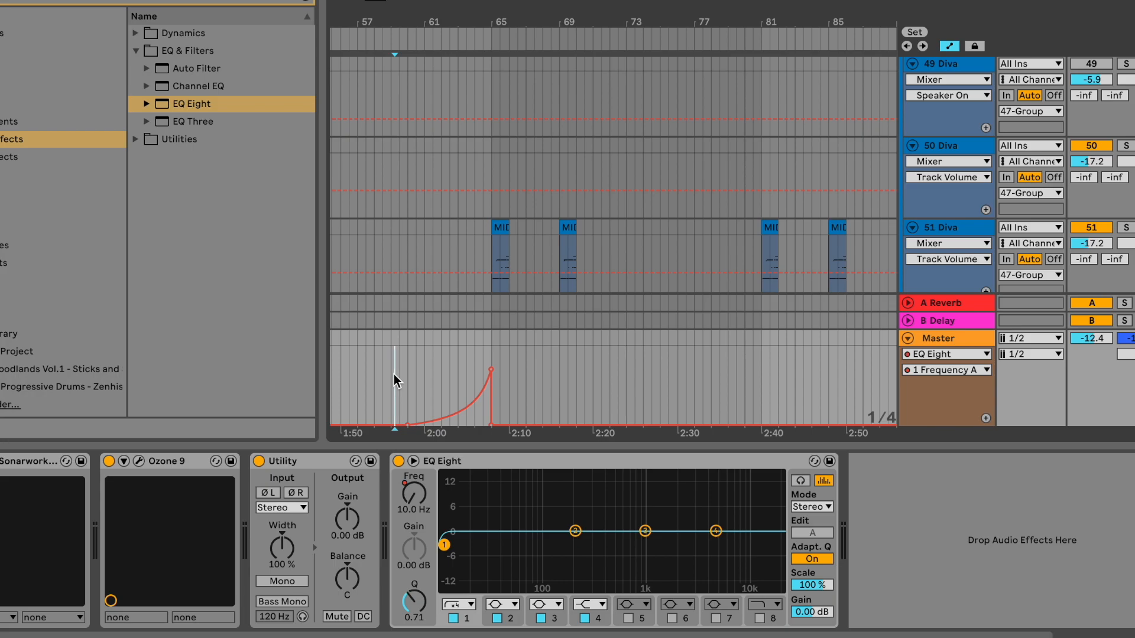
Bend the Master's frequency ramp into a fast-starting curve and lower its peak at bar 65 to 891 Hz.
left_click(403, 375)
mouse_move(475, 412)
left_mouse_down()
mouse_move(474, 368)
mouse_move(452, 383)
left_mouse_up()
key("space")
left_click_drag(491, 369, 490, 380)
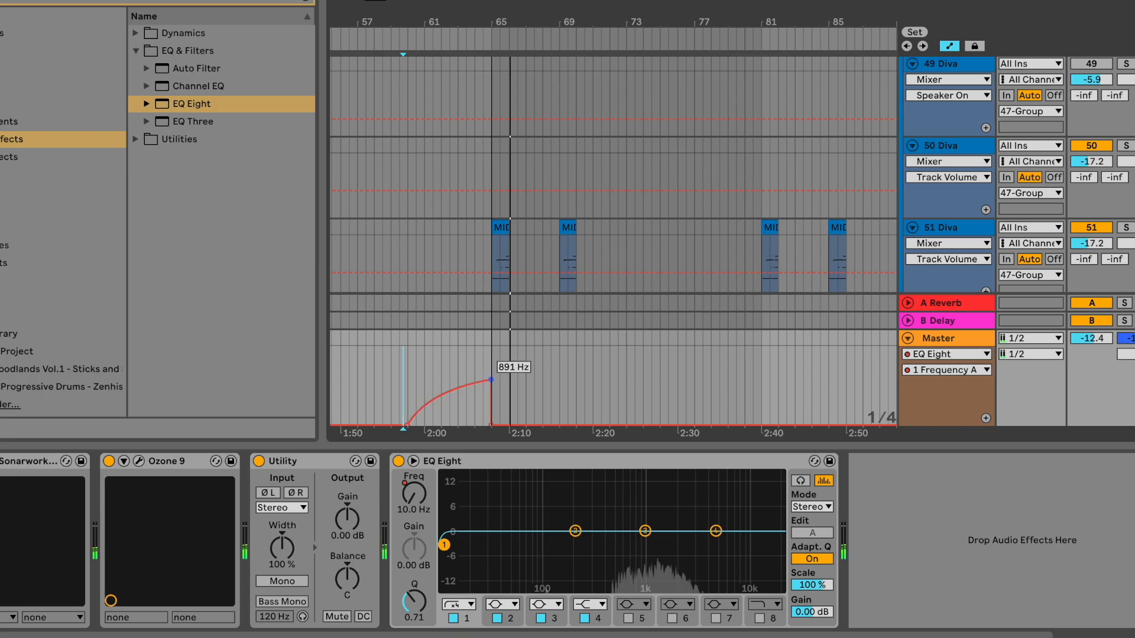
Audition the curved low-cut sweep on the Master through the transition into bar 65.
key("space")
key("space")
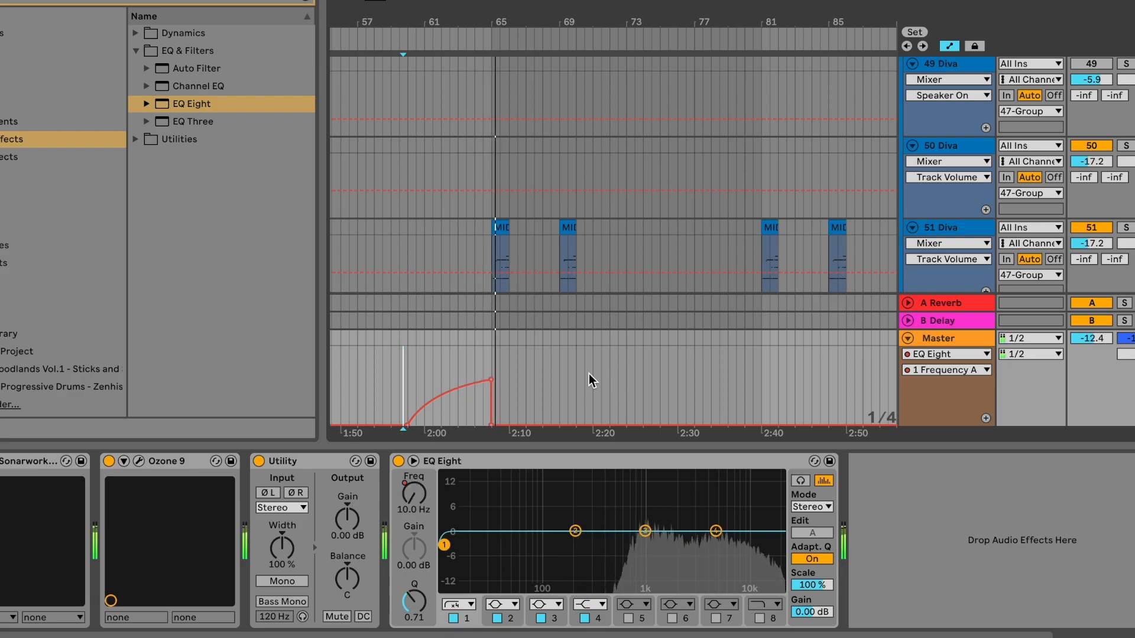
left_click(440, 363)
key("space")
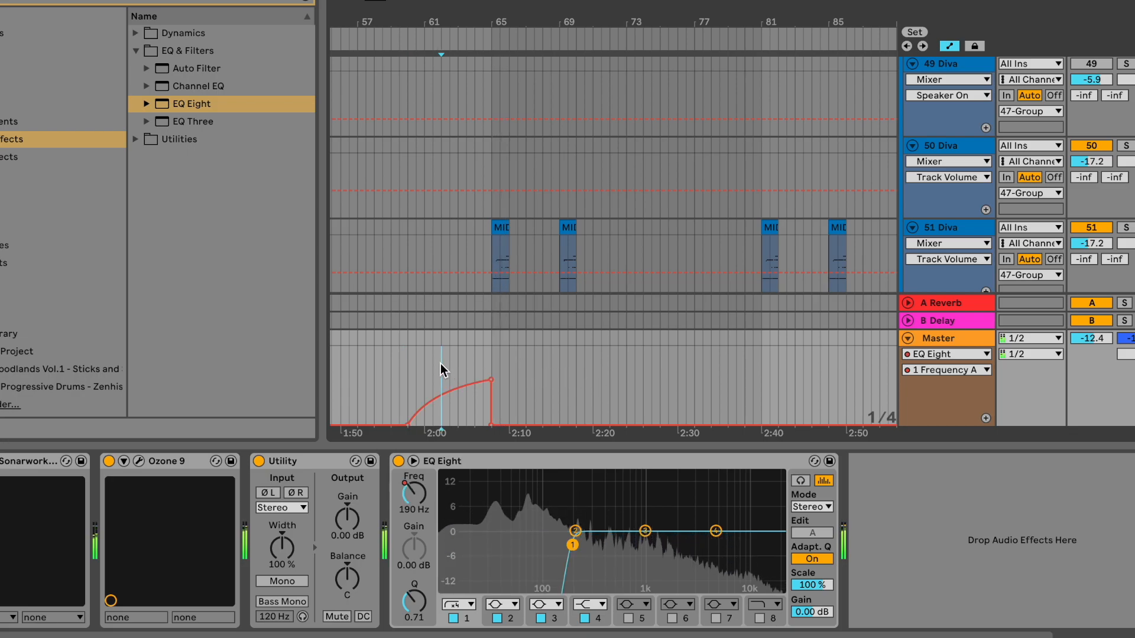
Temporarily remove the sweep's peak breakpoint to hear the transition into bar 65 unfiltered, and restore it.
left_click(404, 364)
left_click(490, 379)
key("space")
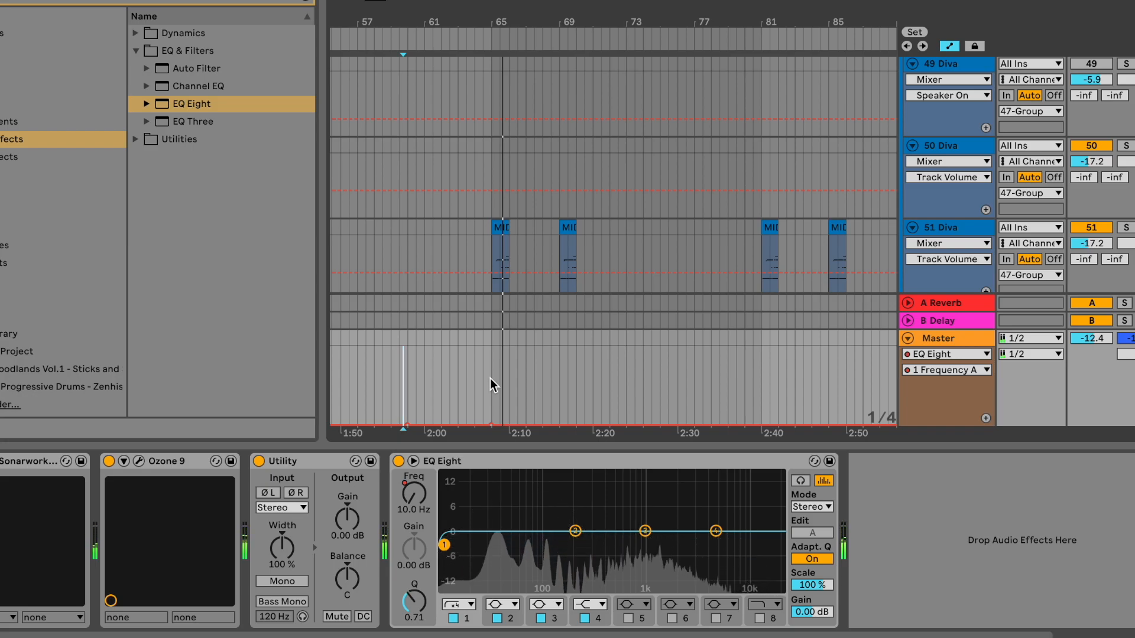
left_click(490, 379)
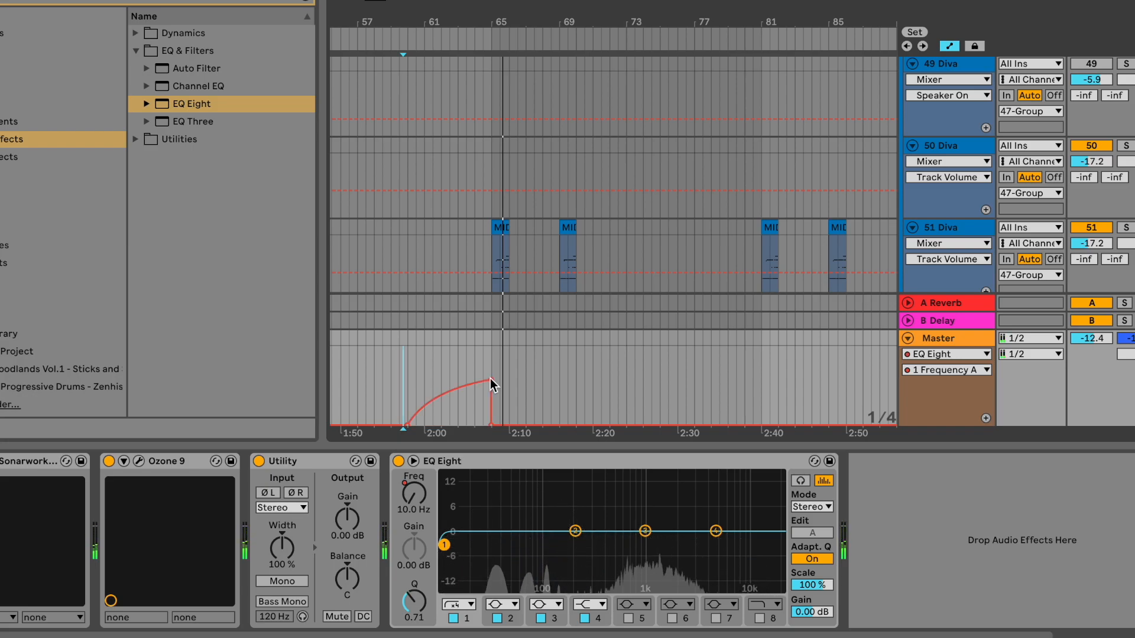
Play the transition from bar 60 past bar 65 again with the filter sweep active.
left_click(411, 368)
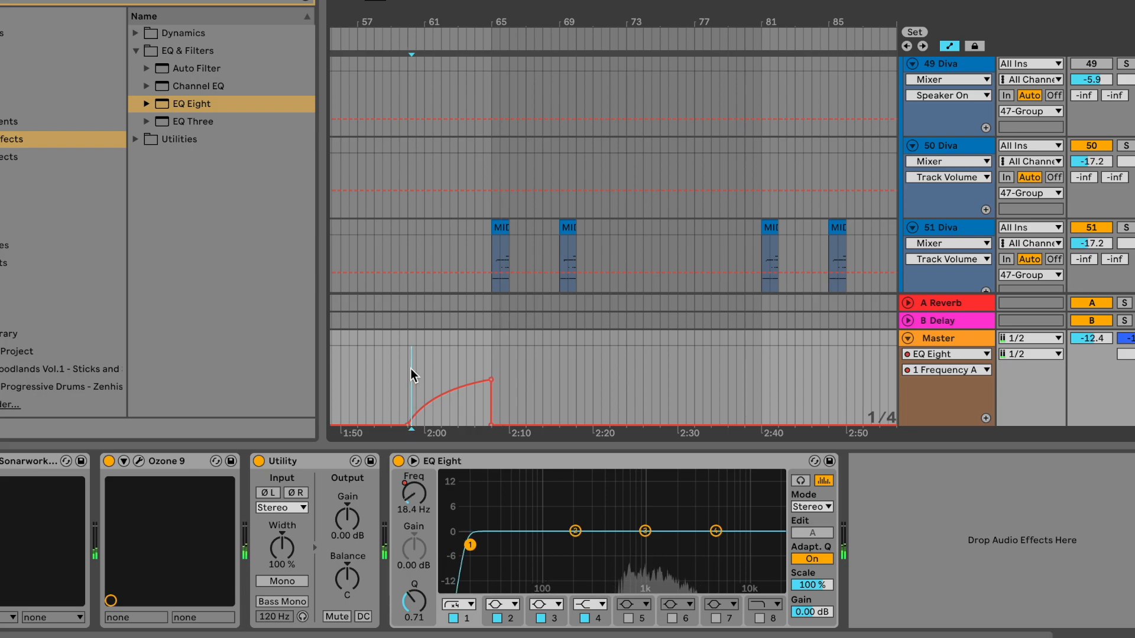
key("space")
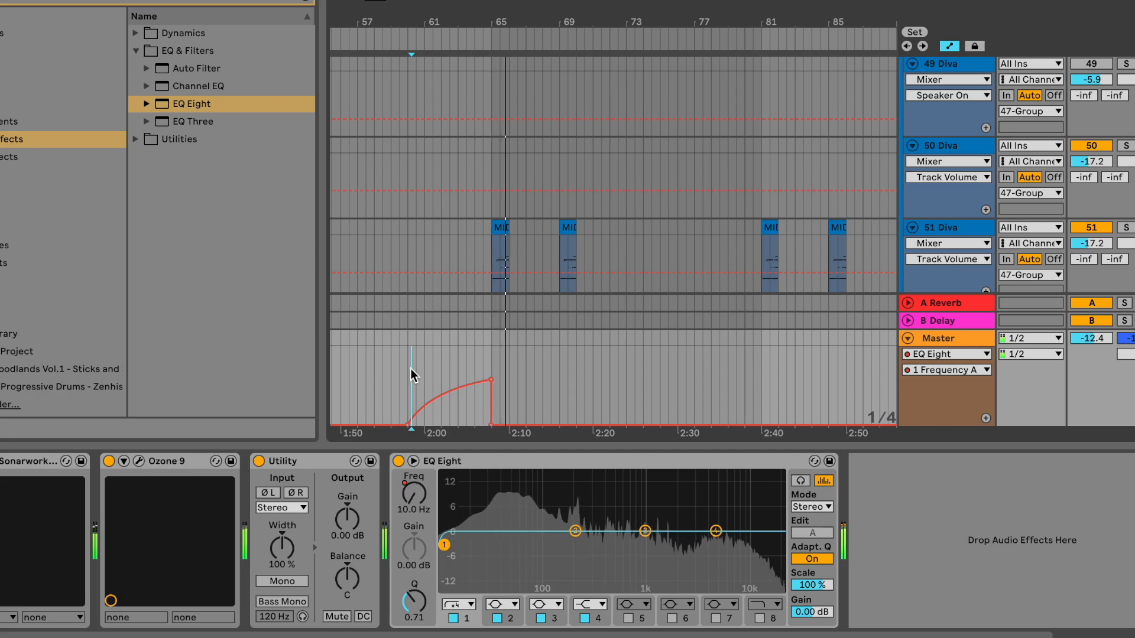
key("space")
left_click_drag(410, 367, 515, 389)
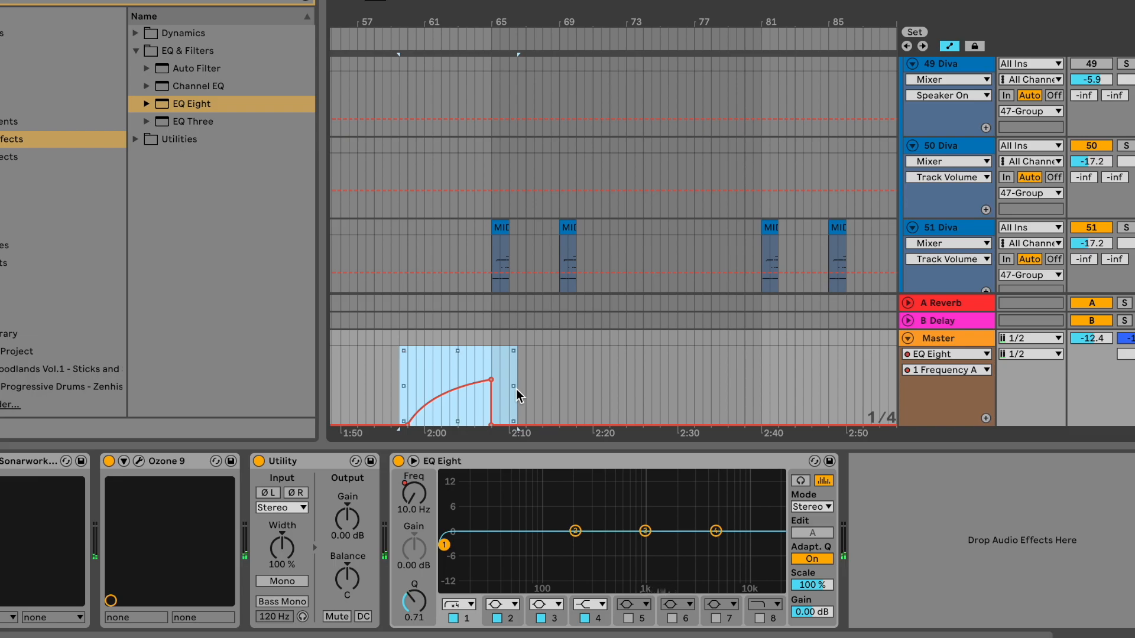
left_click(377, 353)
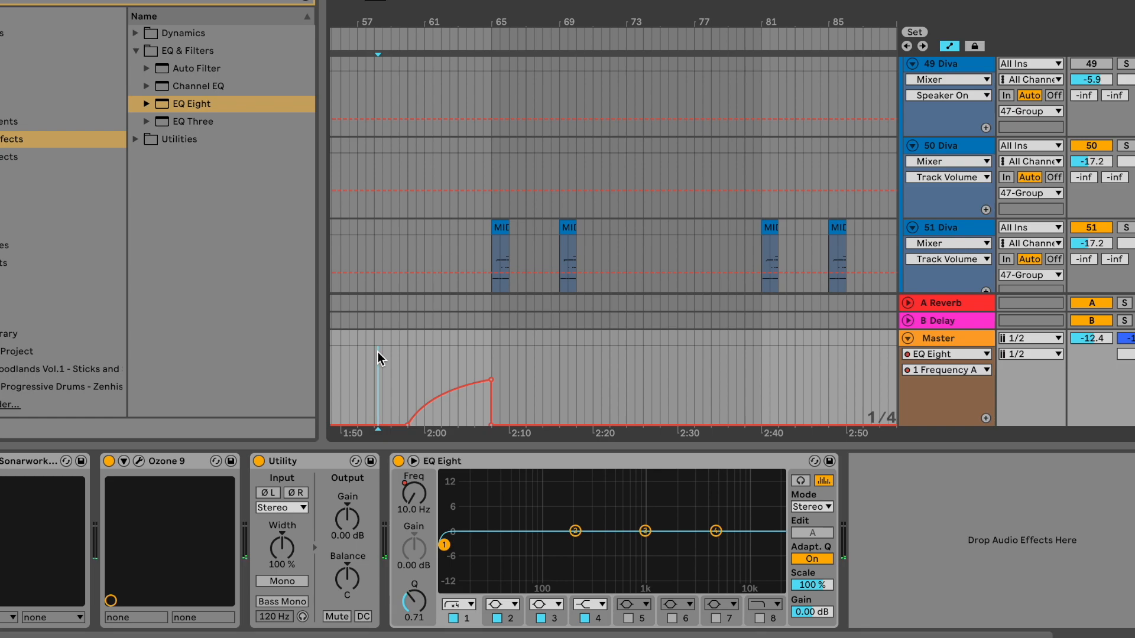
left_click_drag(407, 363, 491, 371)
left_click(382, 375)
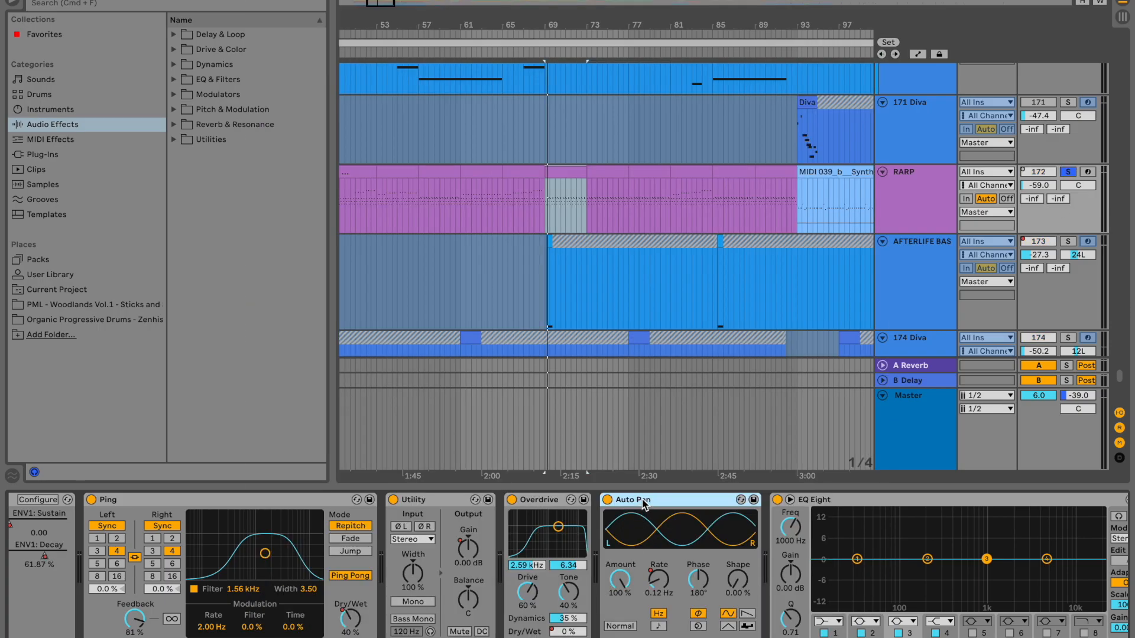
Show the Auto Pan rate automation on the RARP track and examine how it changes up to bar 69.
left_click(660, 582)
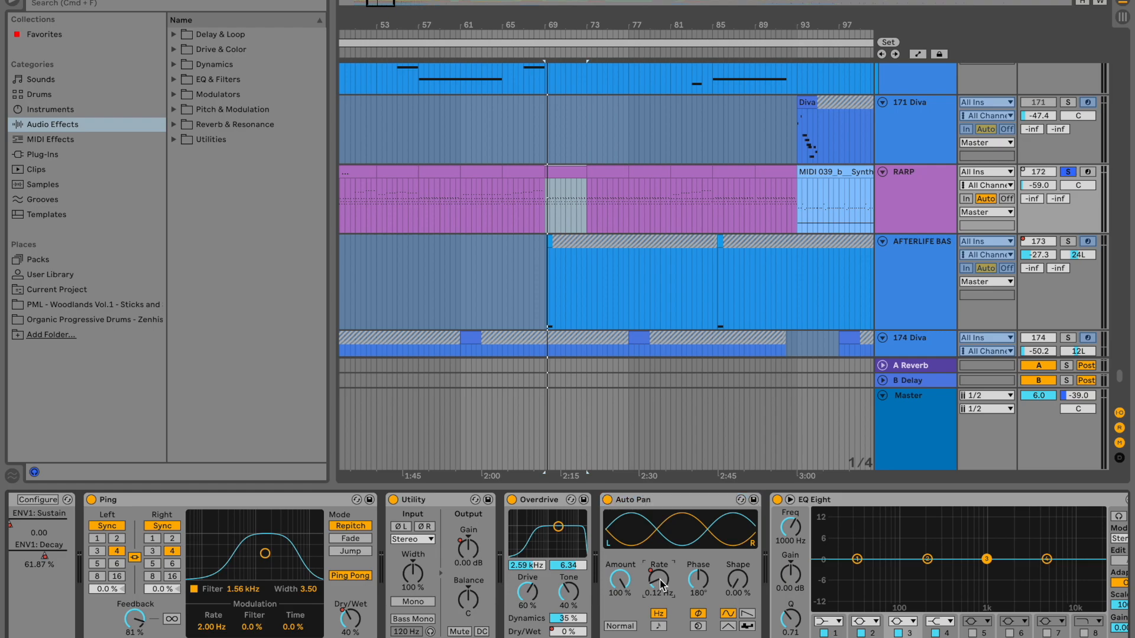
key("a")
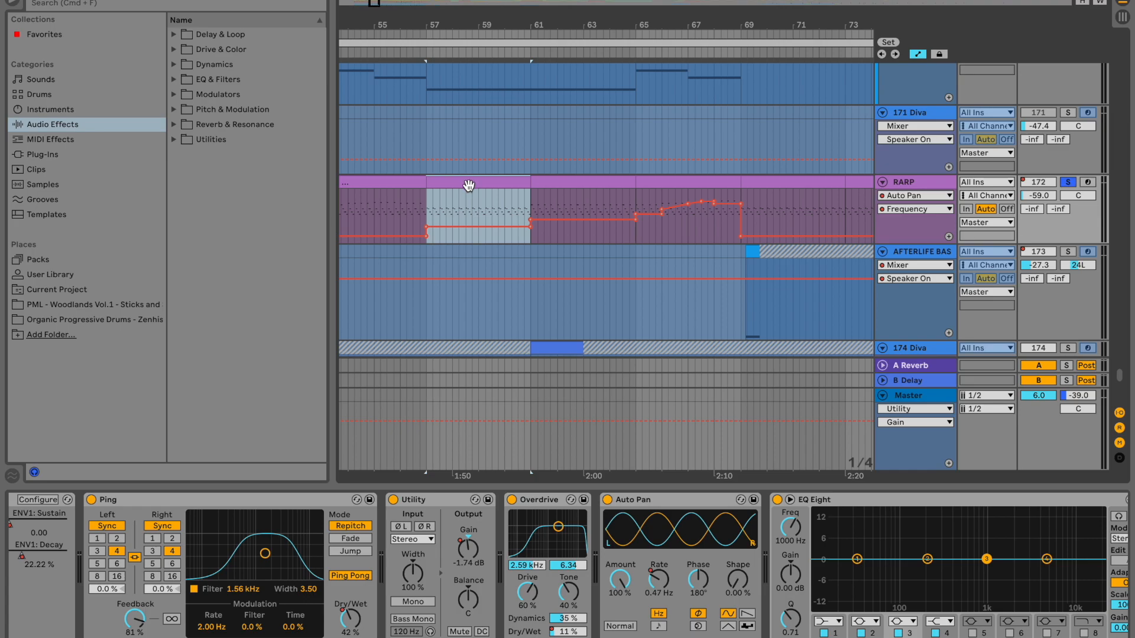
left_click(737, 184)
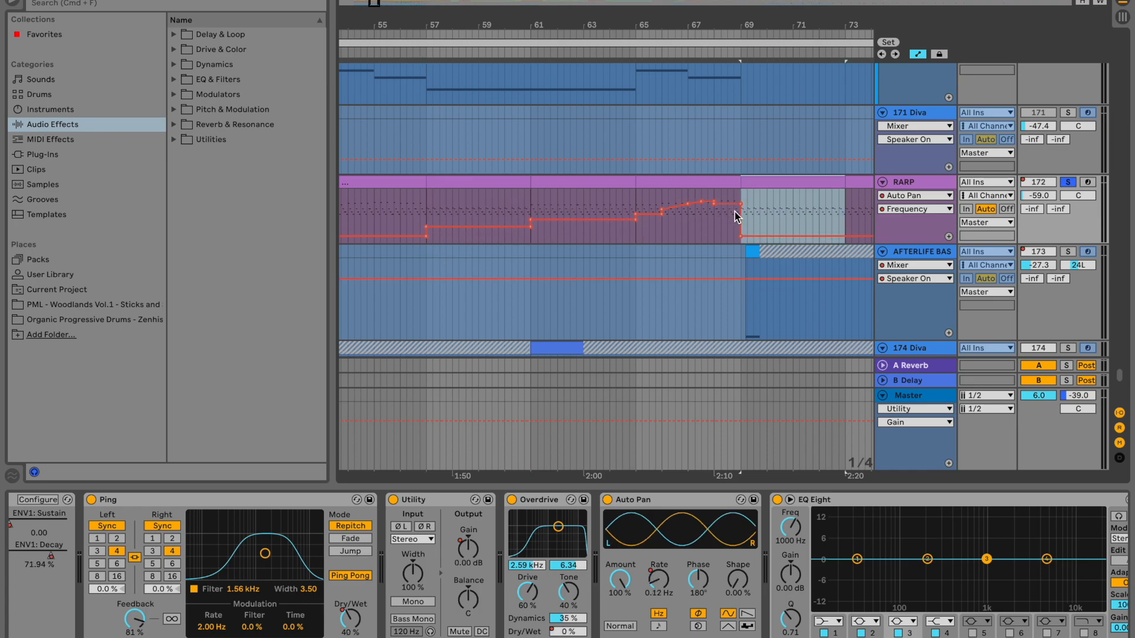
left_click(500, 181)
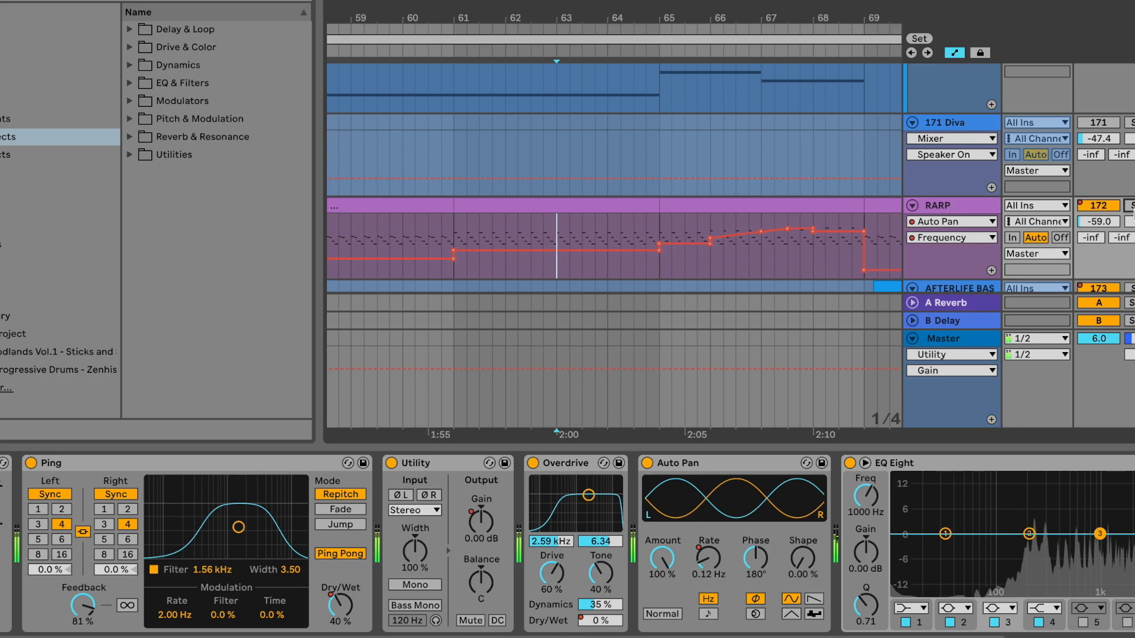
Toggle the RARP track's solo state and its Ping delay to compare the sound.
left_click(1129, 206)
left_click(31, 464)
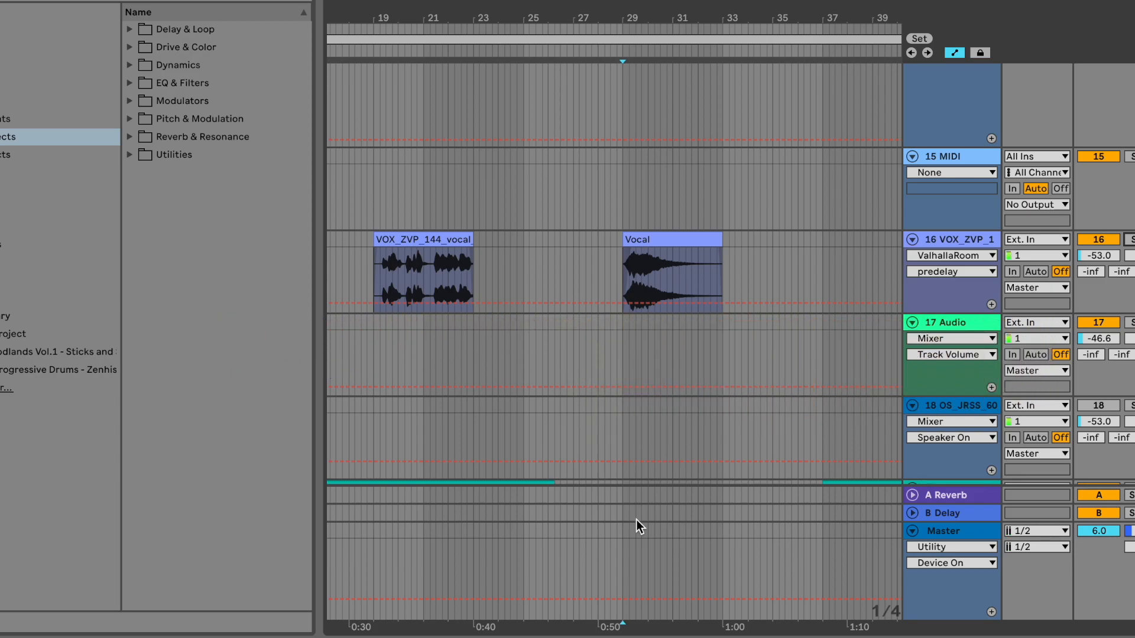
Select the Vocal clip at bar 29 on track 16 and play it with its Ping delay bypassed.
left_click(634, 242)
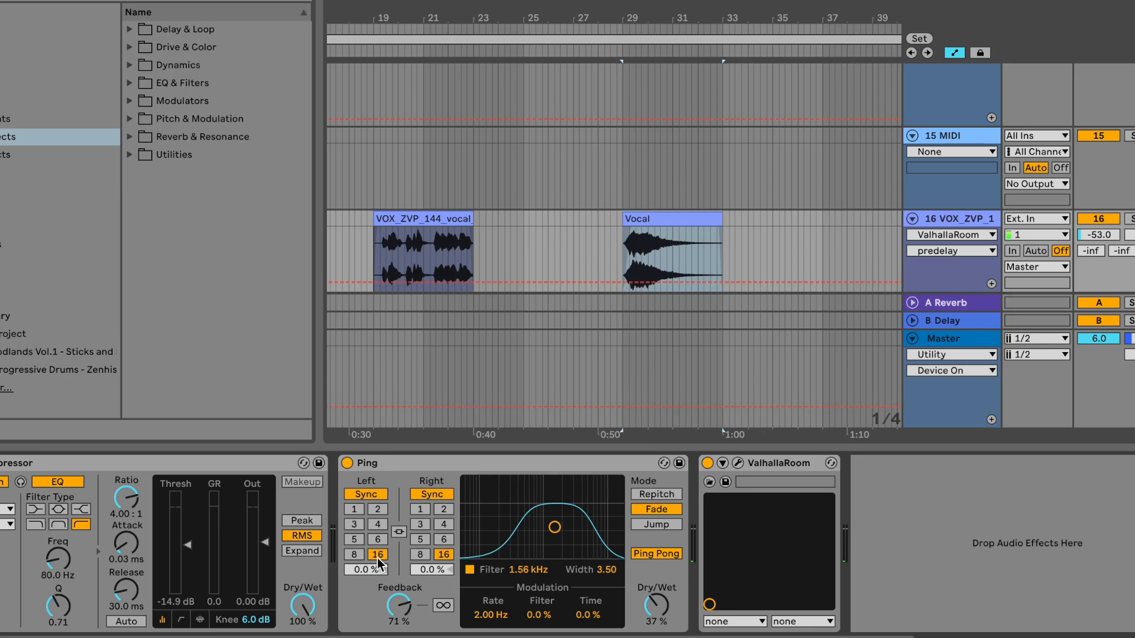
scroll(477, 292, "right", 3)
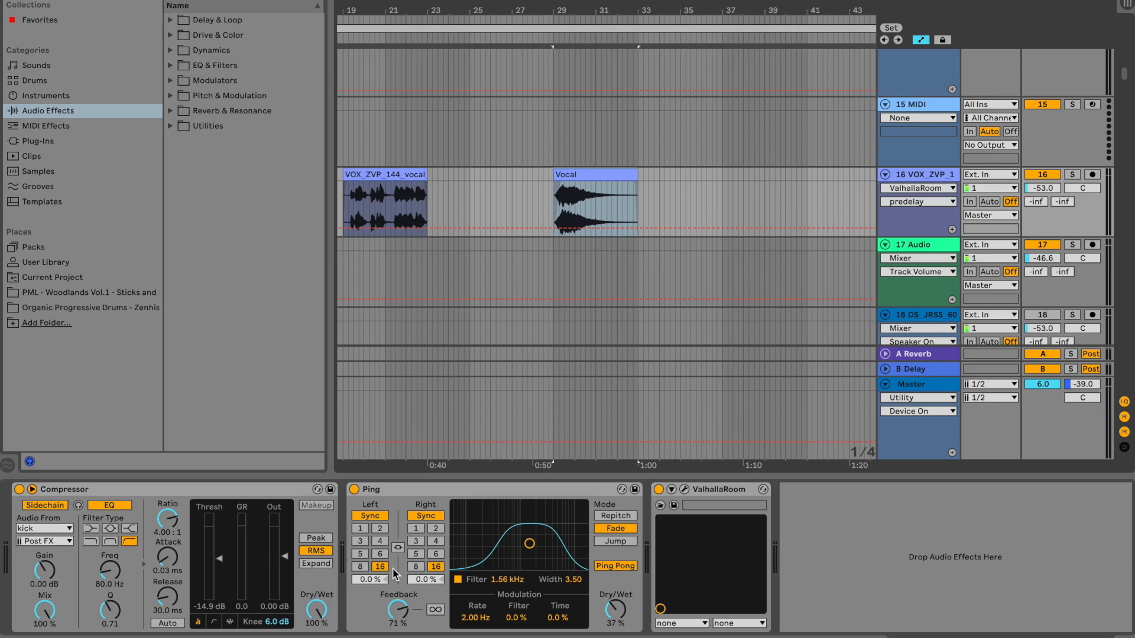
left_click(355, 490)
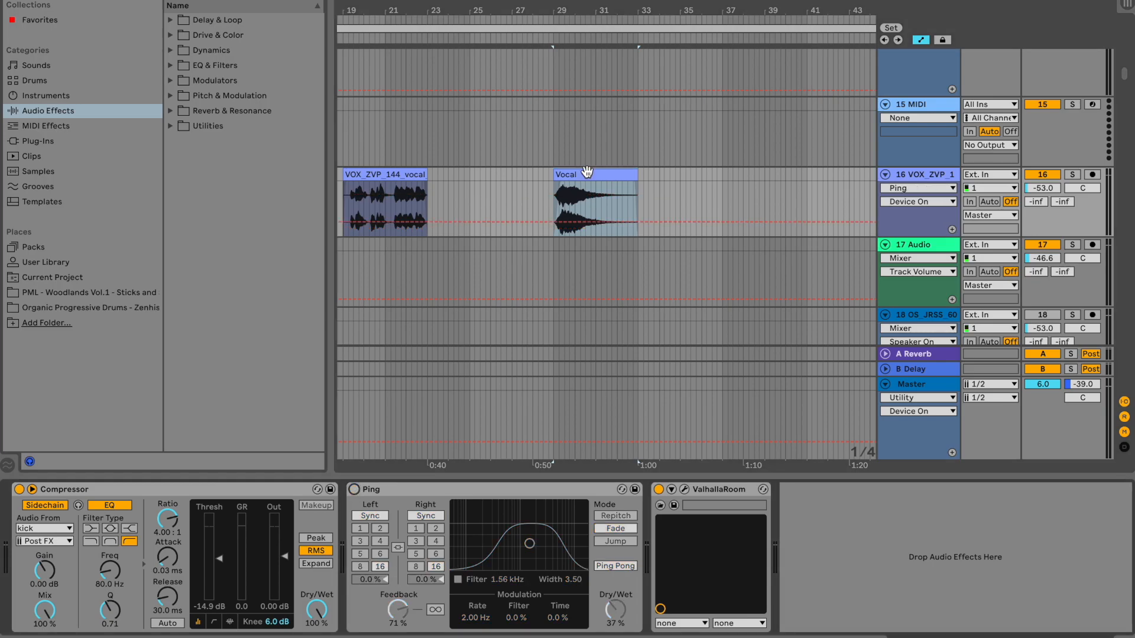
key("space")
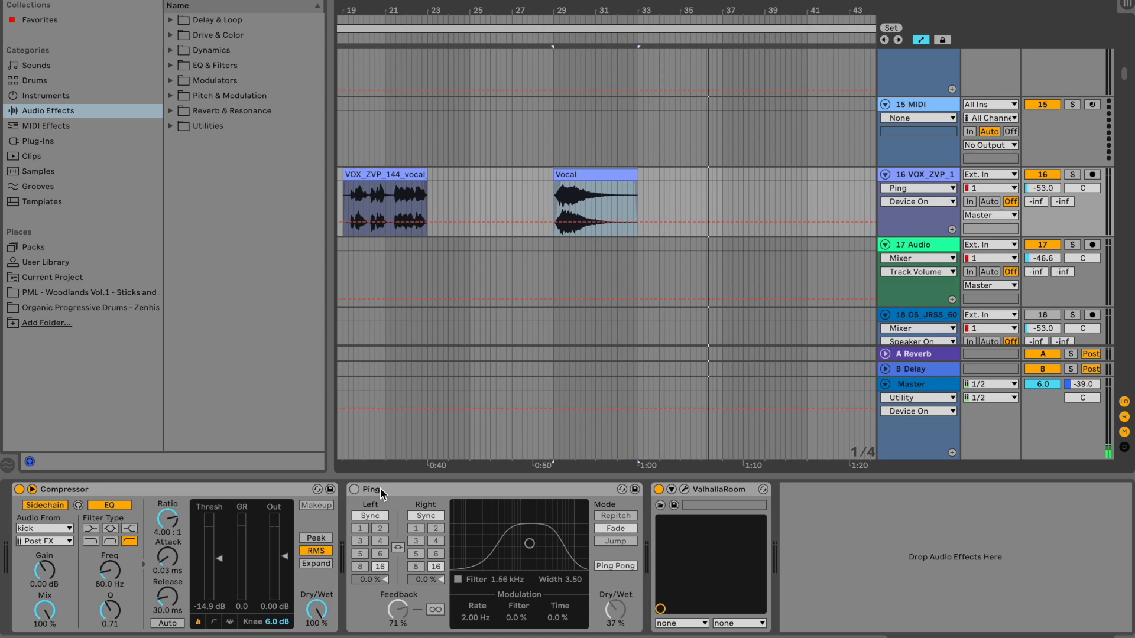
Turn the Ping delay on track 16 back on and choose 16 as its right delay time.
left_click(354, 489)
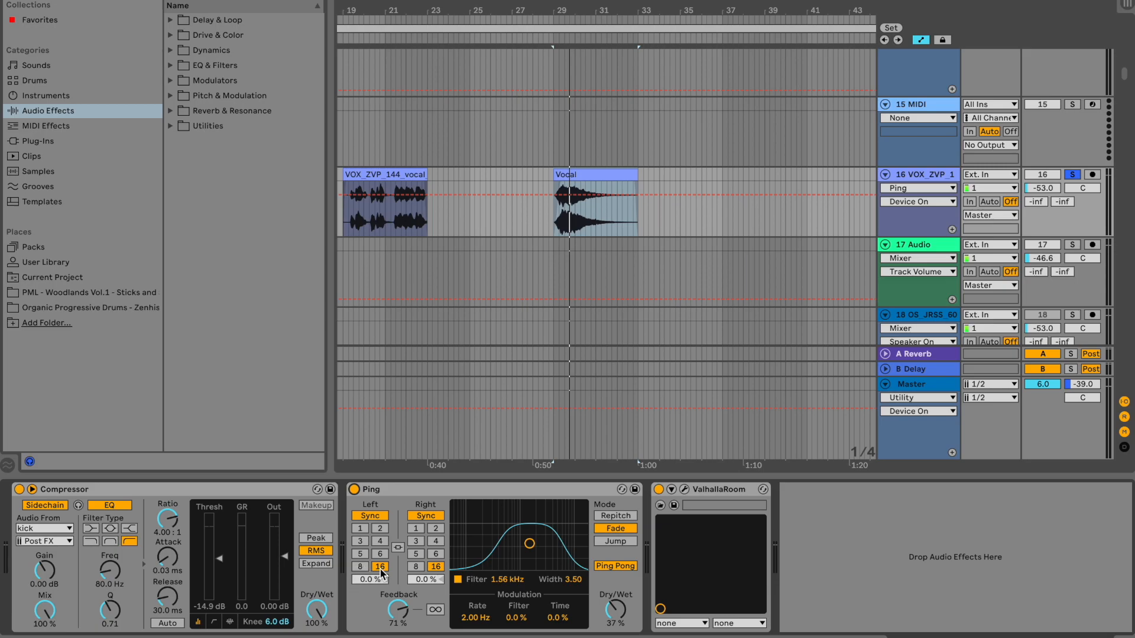
left_click(436, 567)
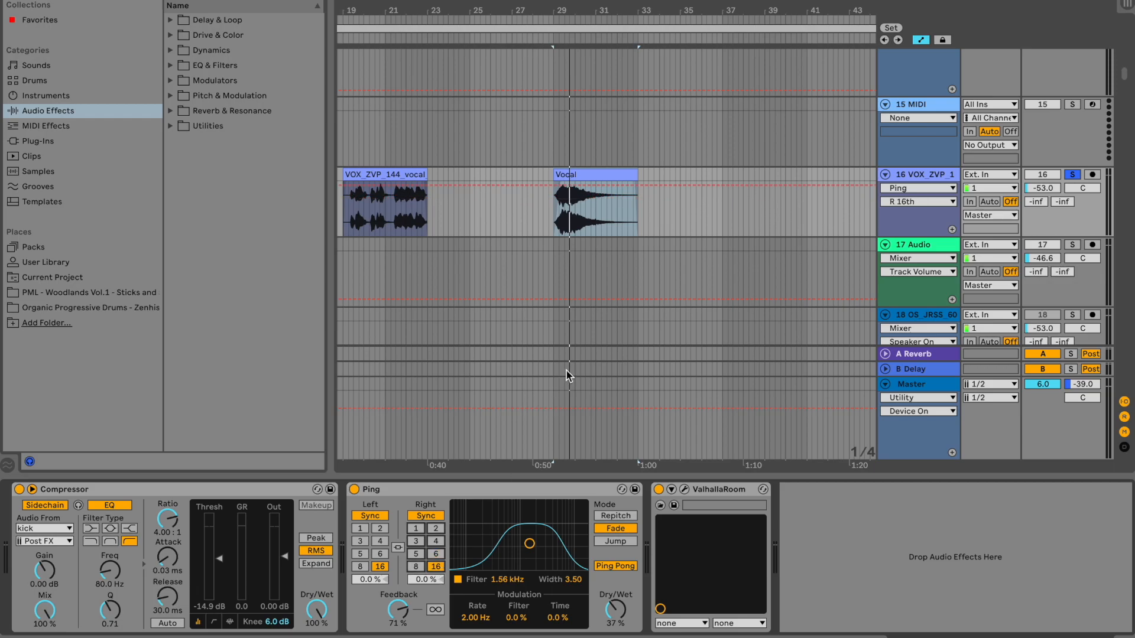
Play the delayed vocal on track 16, switching its solo off and on to compare it alone and in the full mix.
left_click(1072, 175)
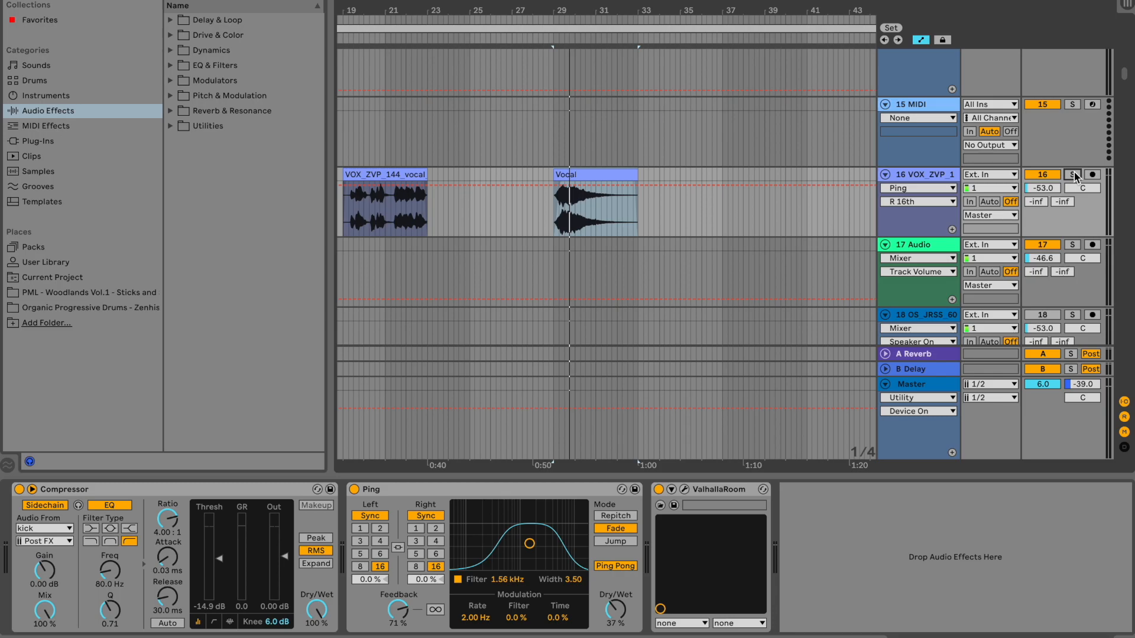
key("space")
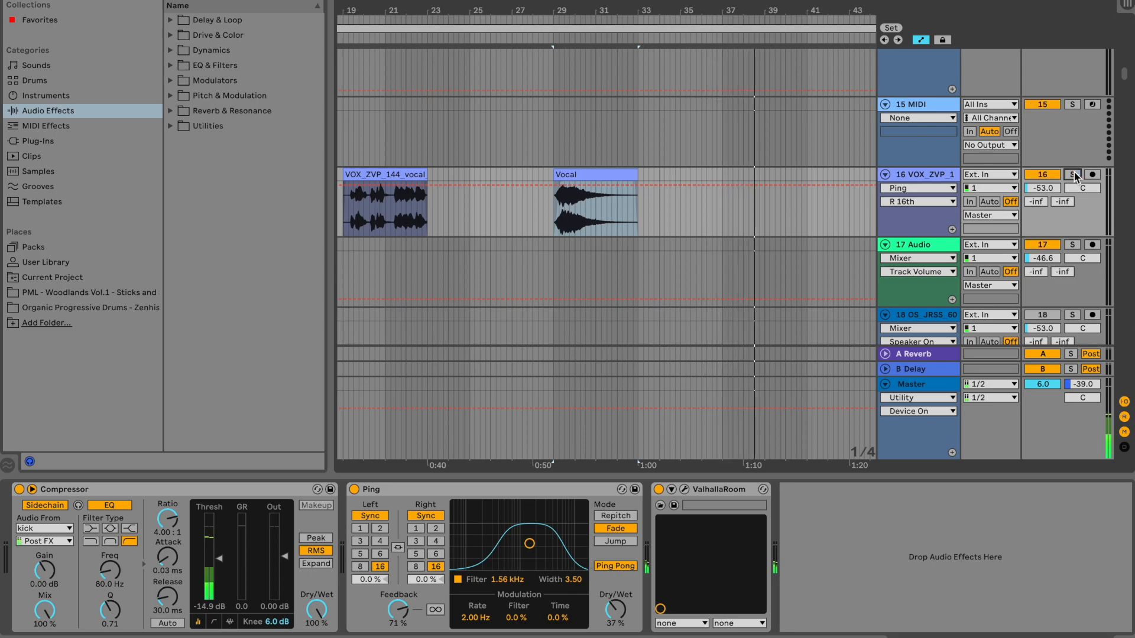
left_click(1074, 174)
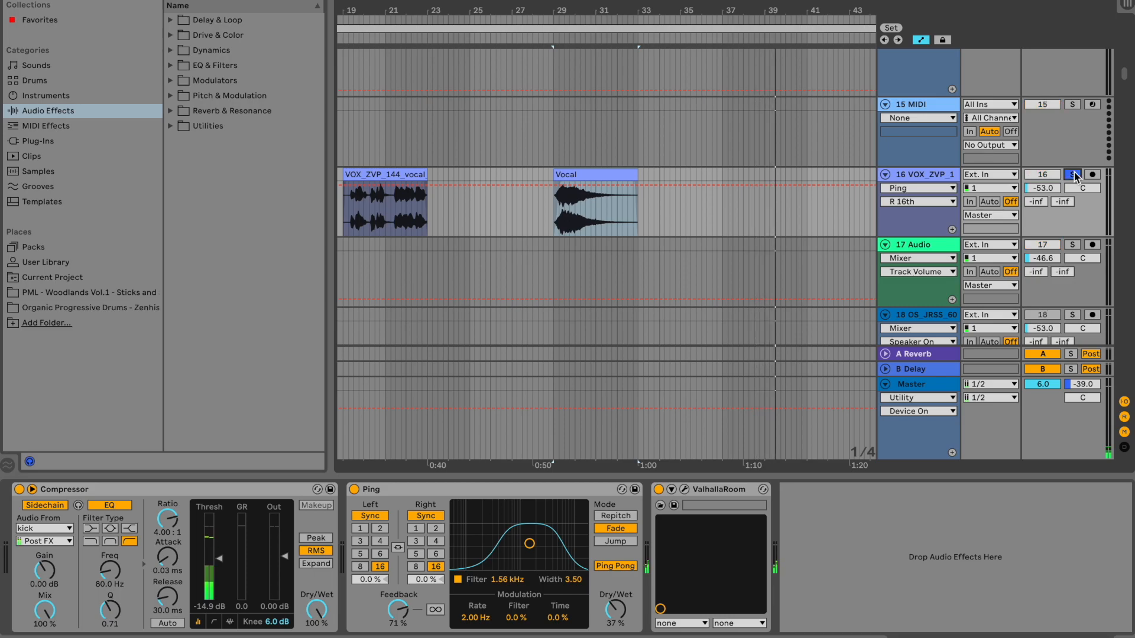
left_click(1073, 175)
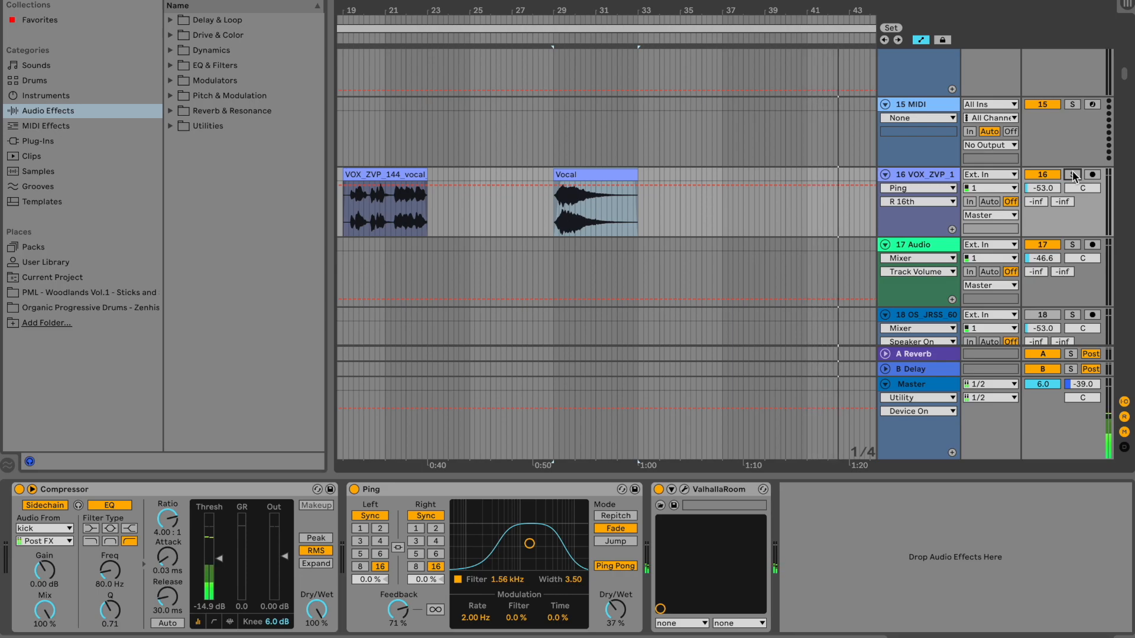
left_click(1073, 174)
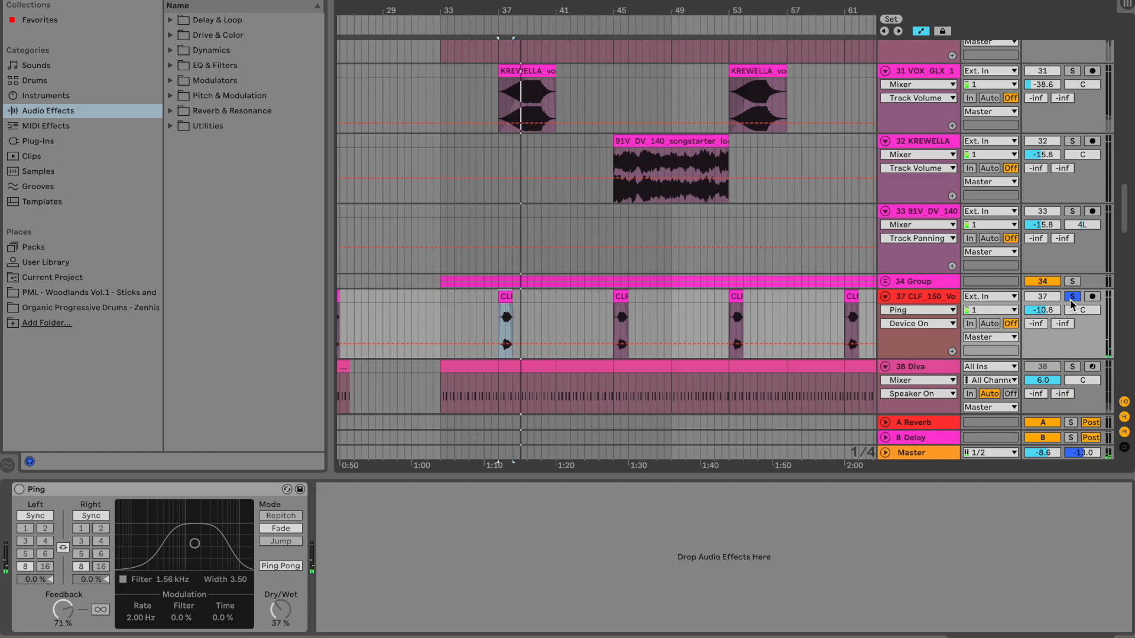
Unsolo the CLF_150 vocal track and play the mix from just before its clip at bar 37 with Ping bypassed.
left_click(1072, 303)
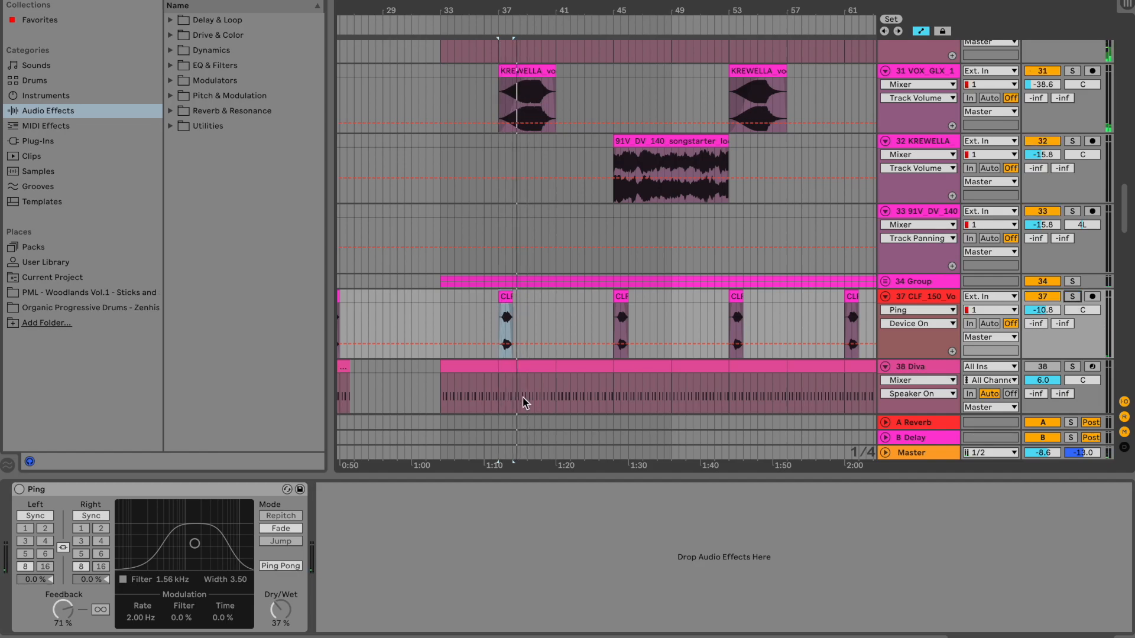
left_click(487, 304)
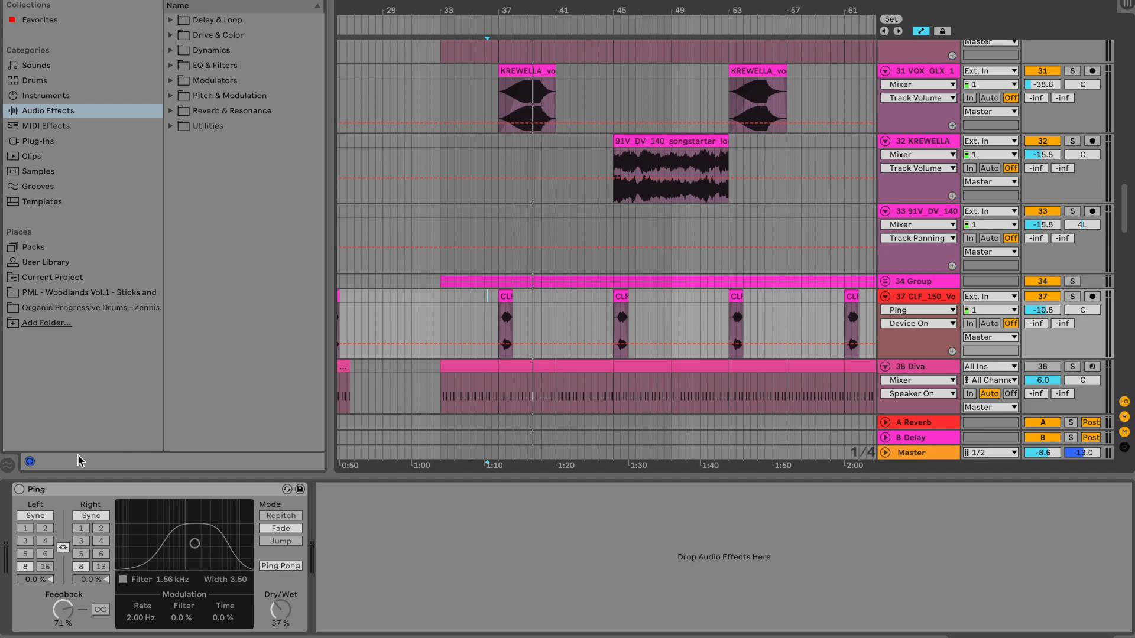
Turn on the CLF_150 vocal track's Ping delay and audition it in the mix, adjusting its feedback.
left_click(19, 490)
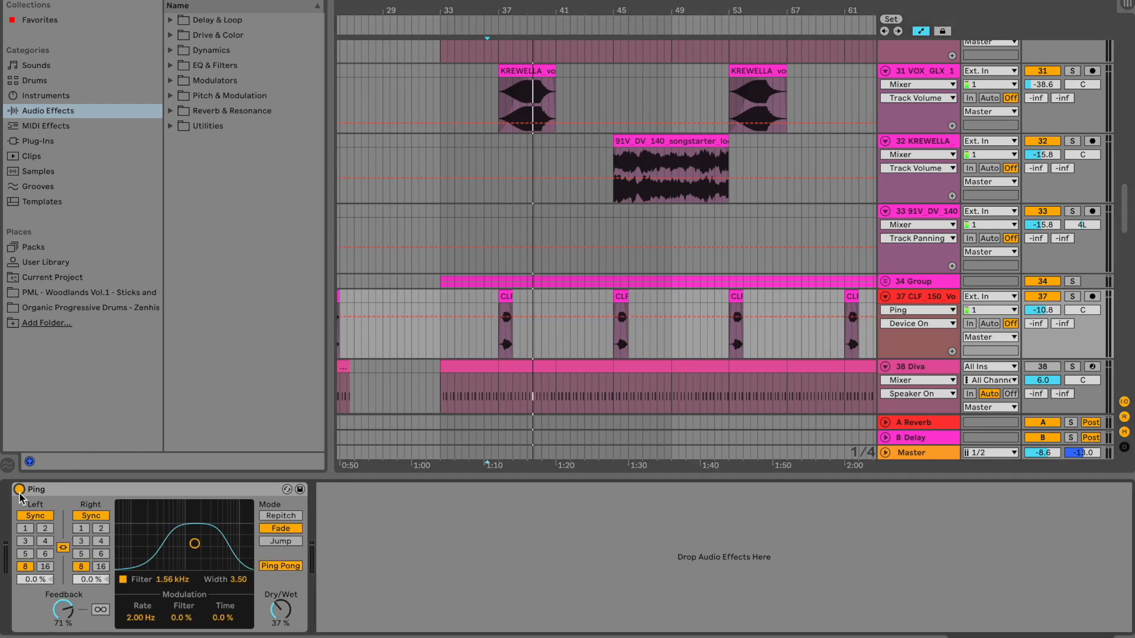
key("space")
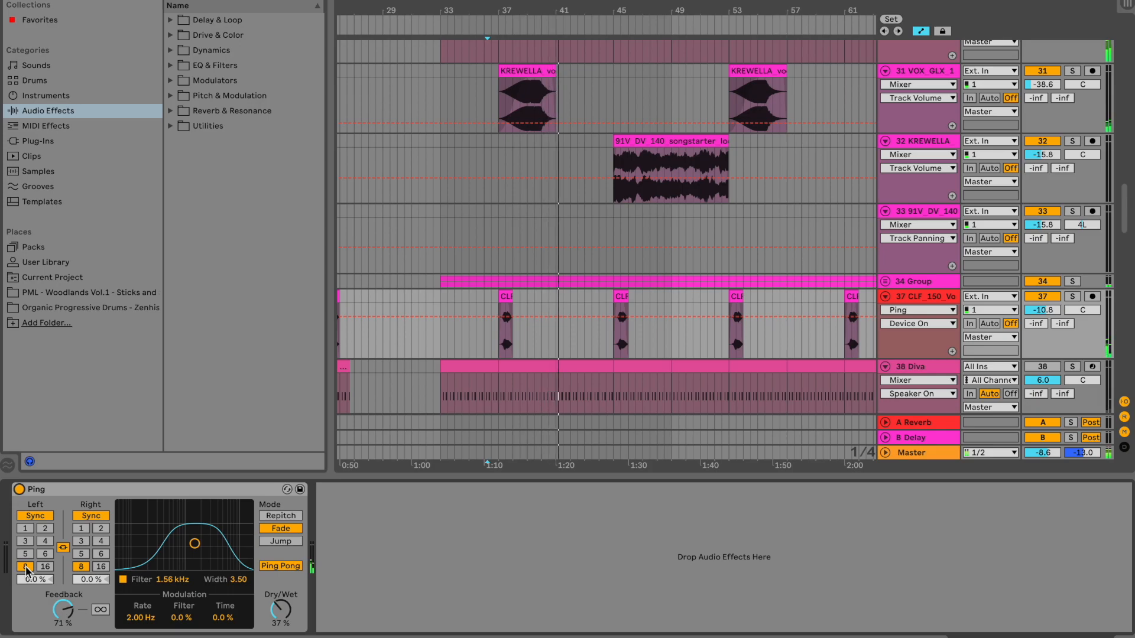
key("space")
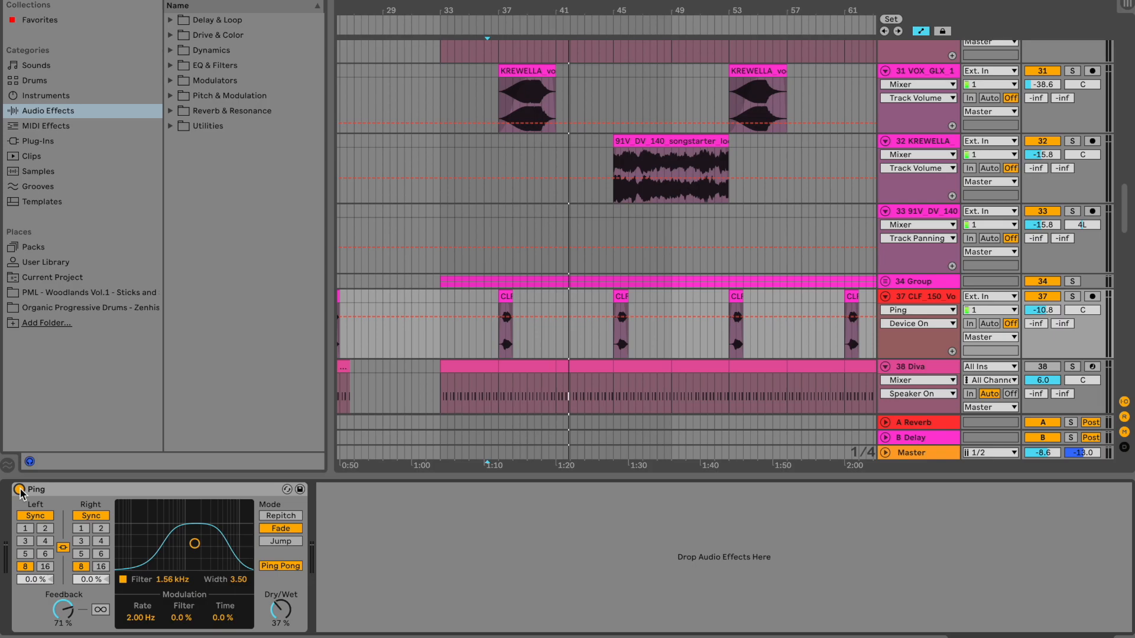
mouse_move(64, 609)
left_mouse_down()
mouse_move(63, 585)
mouse_move(61, 628)
left_mouse_up()
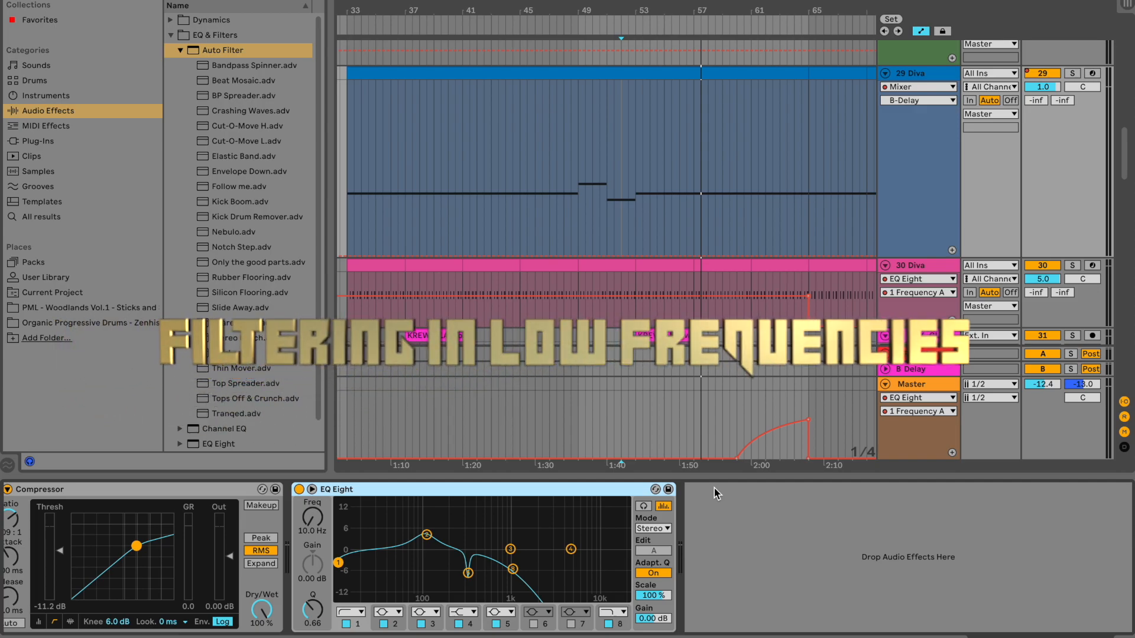
Add an Auto Filter after the EQ Eight on track 29 Diva, select the track's clip and choose the low-pass filter type.
double_click(249, 54)
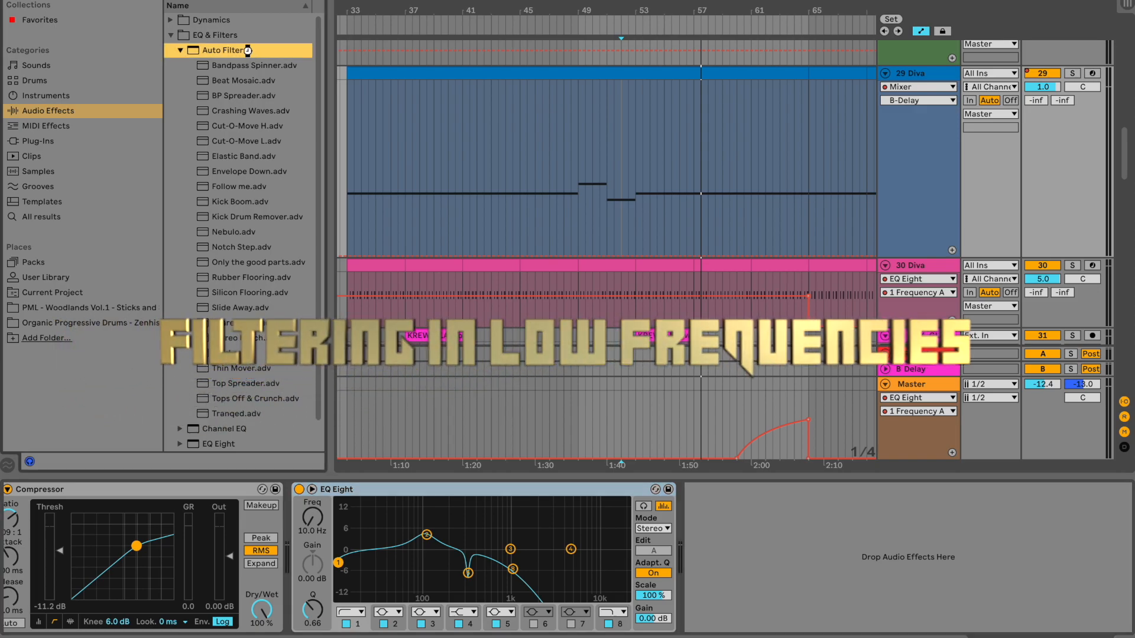
left_click(393, 75)
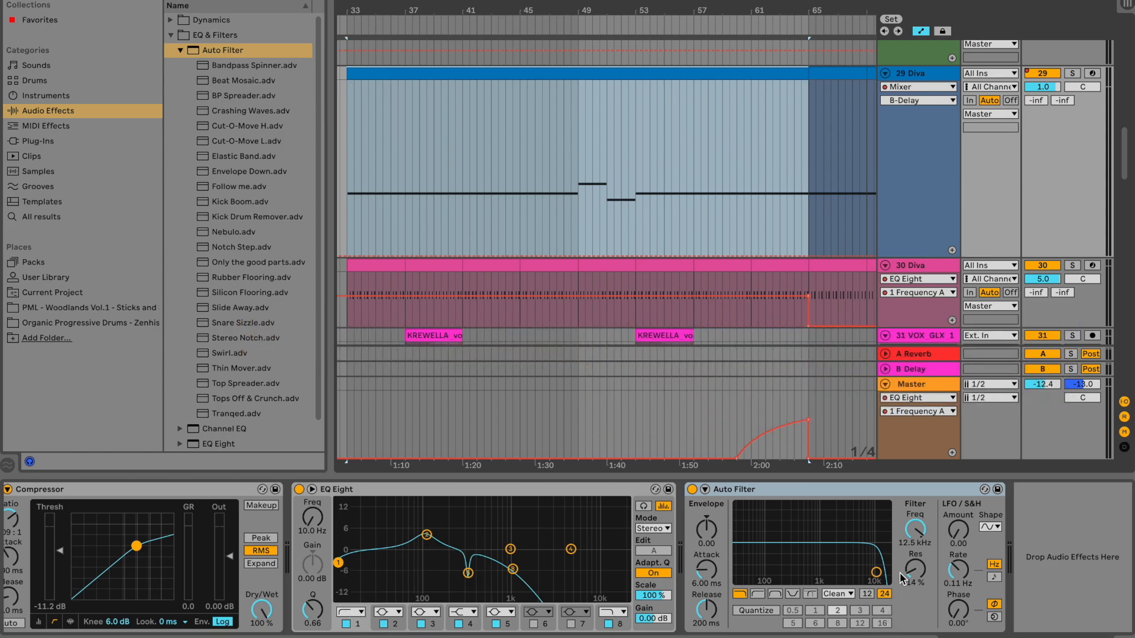
left_click(739, 595)
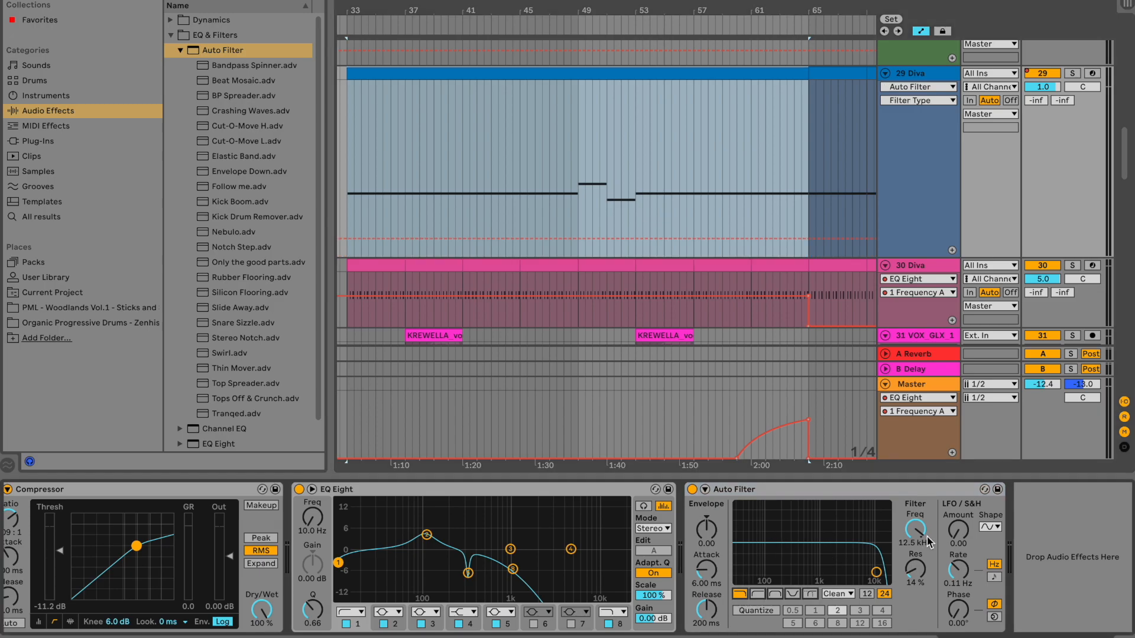
Try the Auto Filter as a low-pass during playback, bringing its cutoff frequency down to 114 Hz.
left_click_drag(914, 535, 914, 494)
key("space")
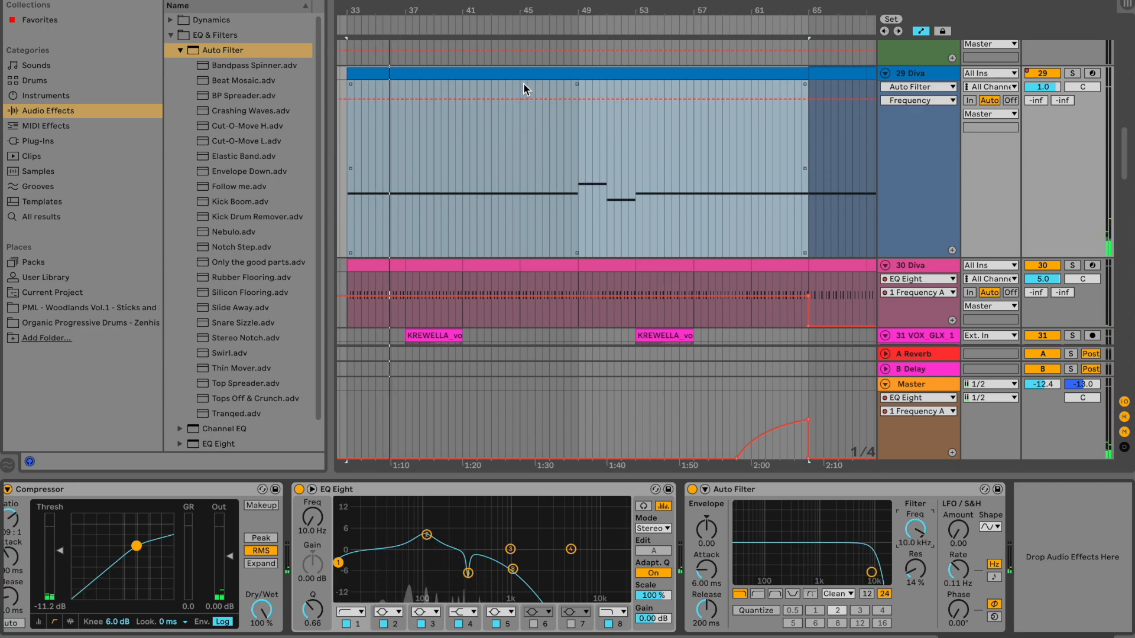
key("ctrl+z")
mouse_move(915, 527)
left_mouse_down()
mouse_move(915, 571)
mouse_move(914, 509)
mouse_move(914, 553)
mouse_move(915, 529)
mouse_move(915, 547)
mouse_move(923, 537)
left_mouse_up()
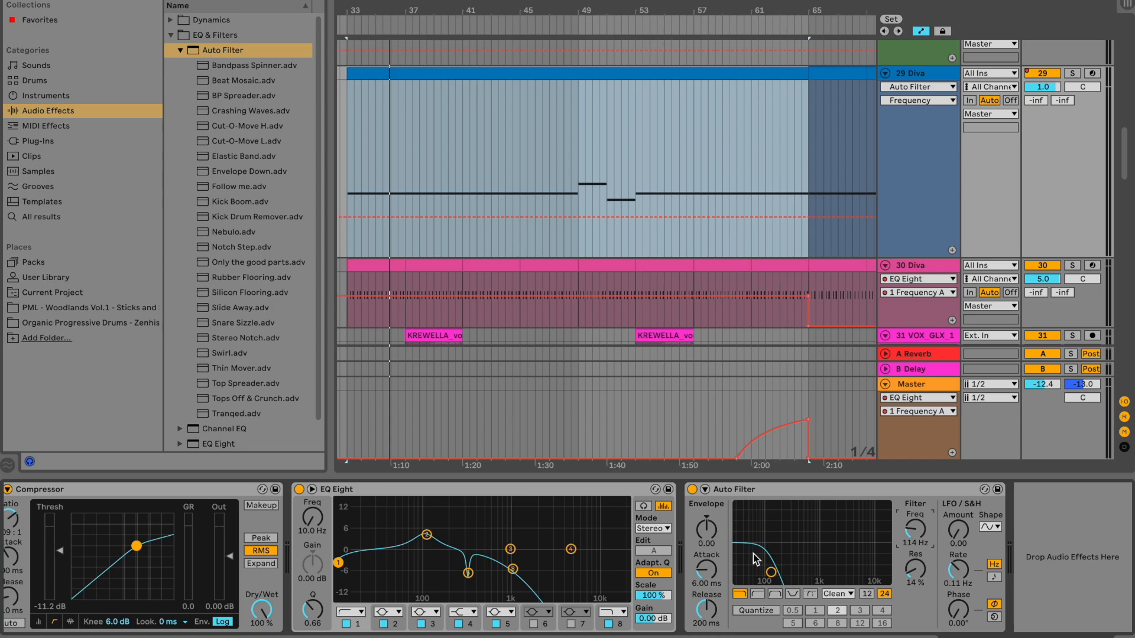
Switch the Auto Filter to high-pass and raise its cutoff frequency to 19.9 kHz.
left_click(757, 593)
left_click_drag(919, 532, 919, 467)
mouse_move(915, 529)
left_mouse_down()
mouse_move(915, 604)
mouse_move(916, 526)
left_mouse_up()
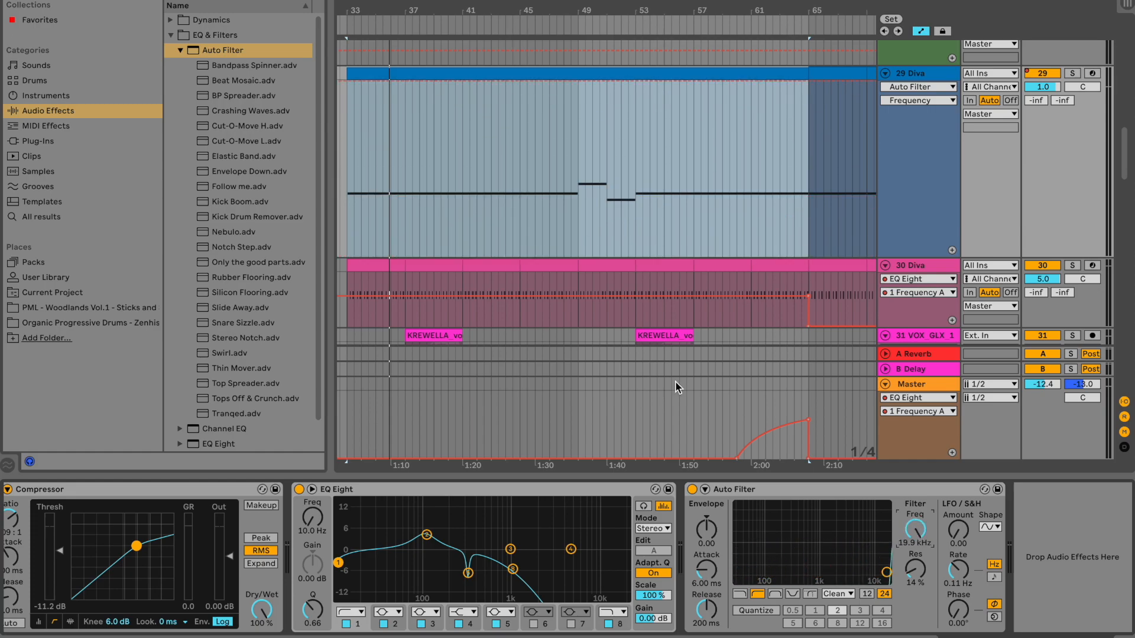
Automate the Auto Filter frequency on 29 Diva as a falling curve from bar 33 to 26 Hz at bar 65, and play its start.
left_click_drag(667, 90, 668, 215)
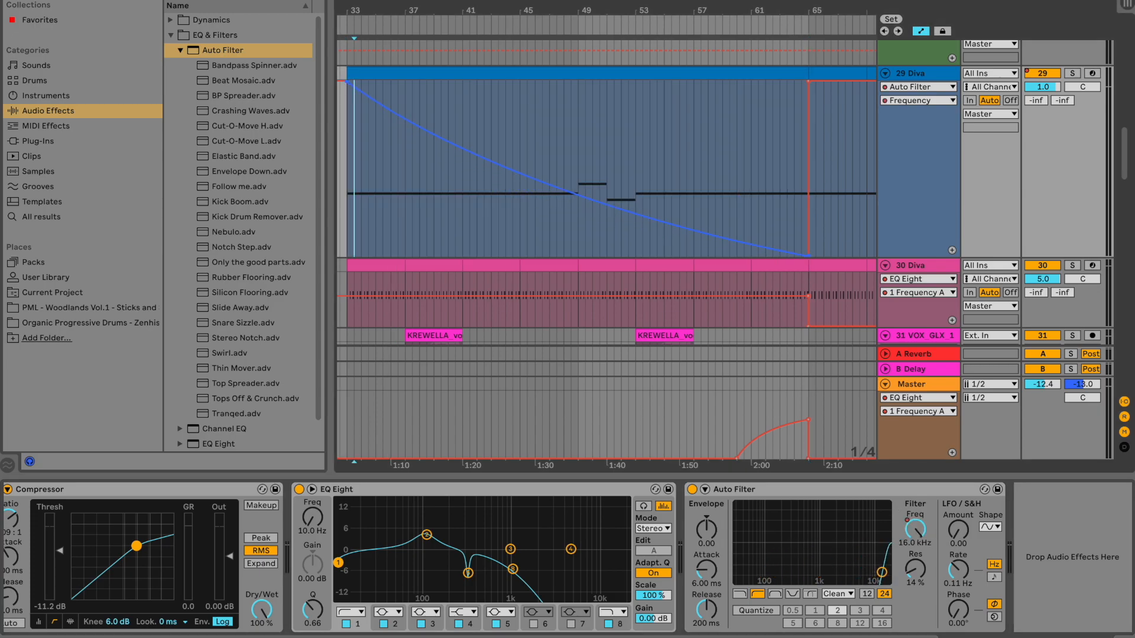
left_click_drag(495, 144, 495, 151)
key("space")
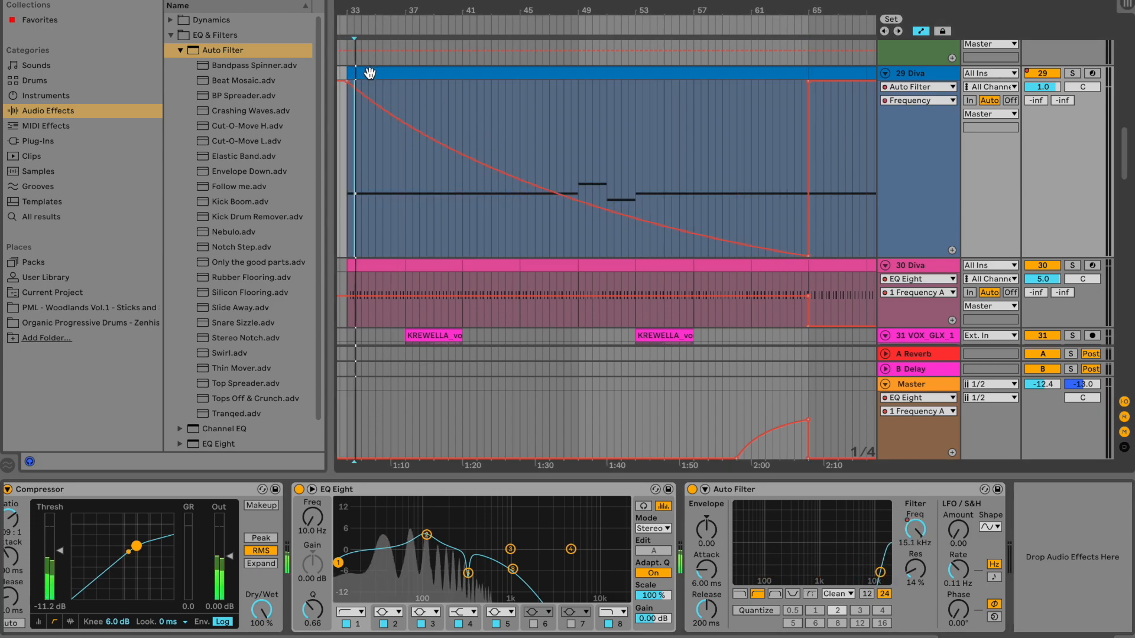
left_click(369, 73)
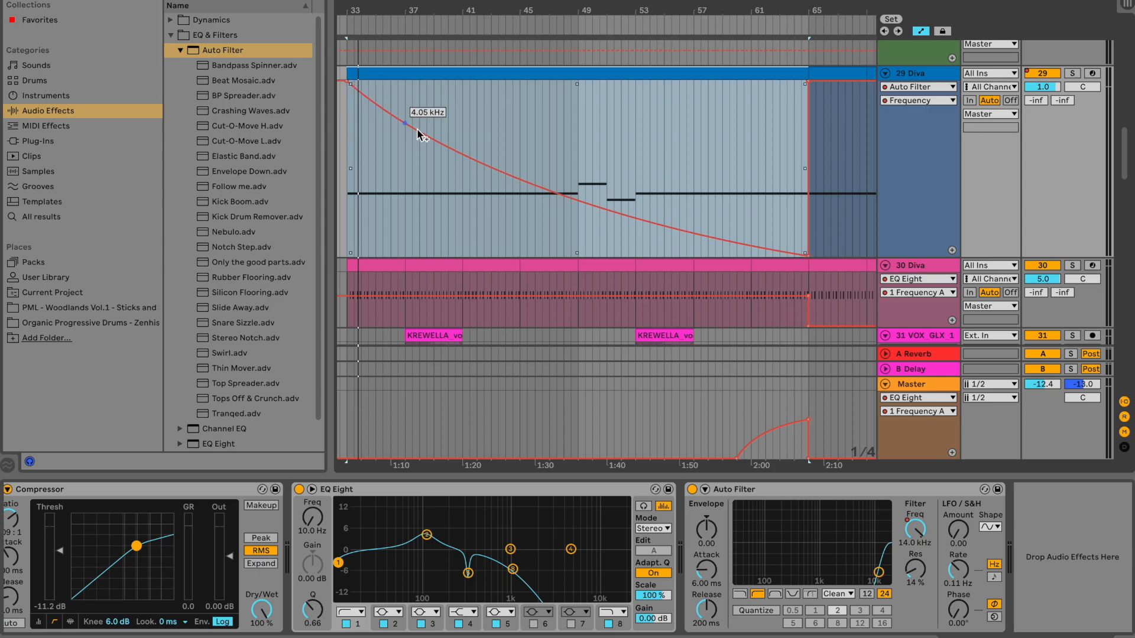
Play the 29 Diva filter sweep from about bar 44, switching its solo on and off to compare it alone and in the mix.
mouse_move(406, 153)
left_mouse_down()
mouse_move(347, 152)
mouse_move(418, 153)
left_mouse_up()
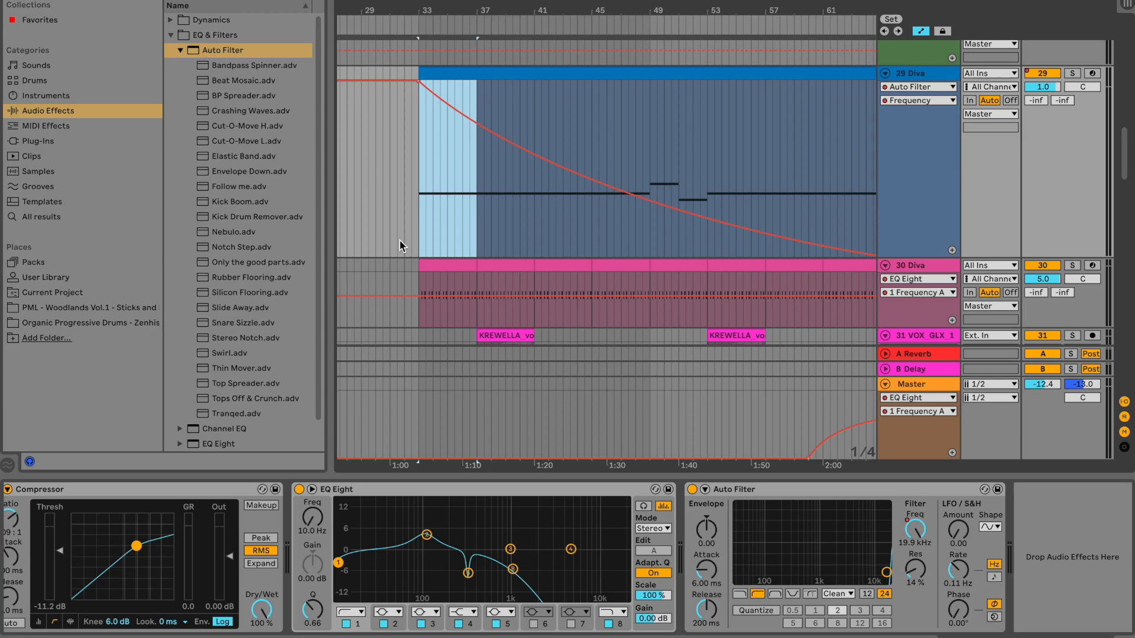
left_click(416, 239)
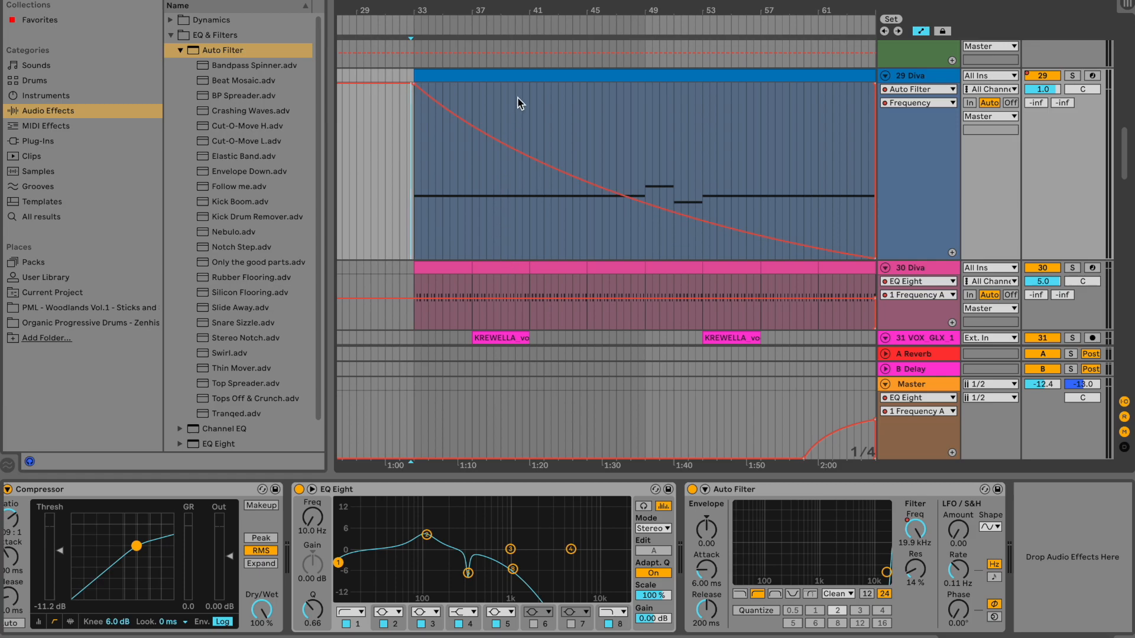
left_click(518, 75)
left_click(580, 142)
key("space")
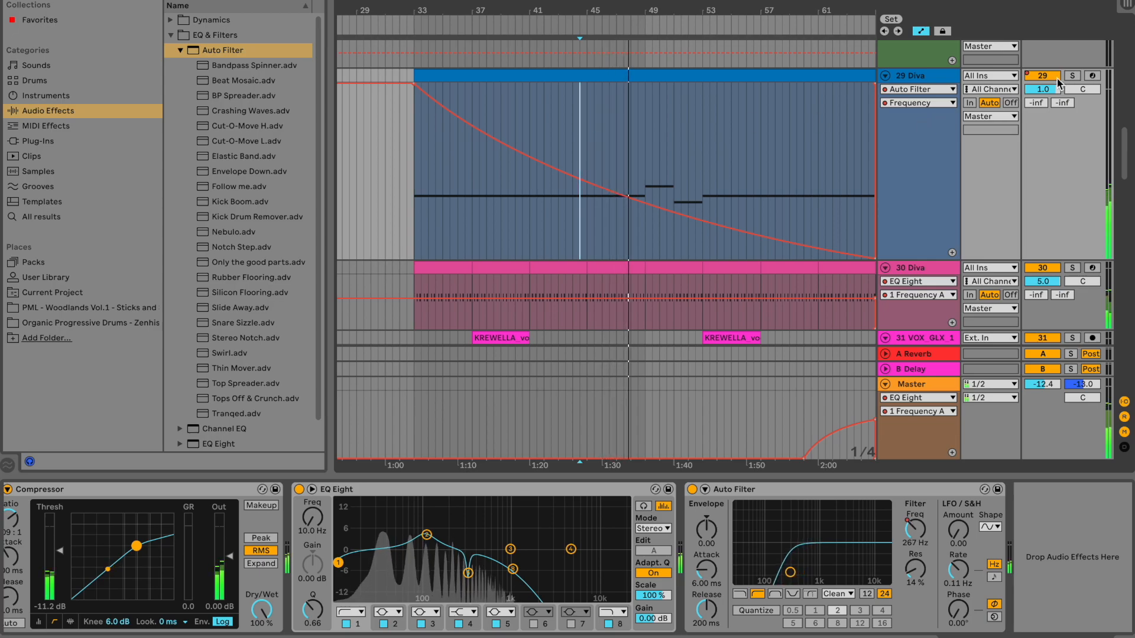
left_click(1073, 76)
left_click(1073, 76)
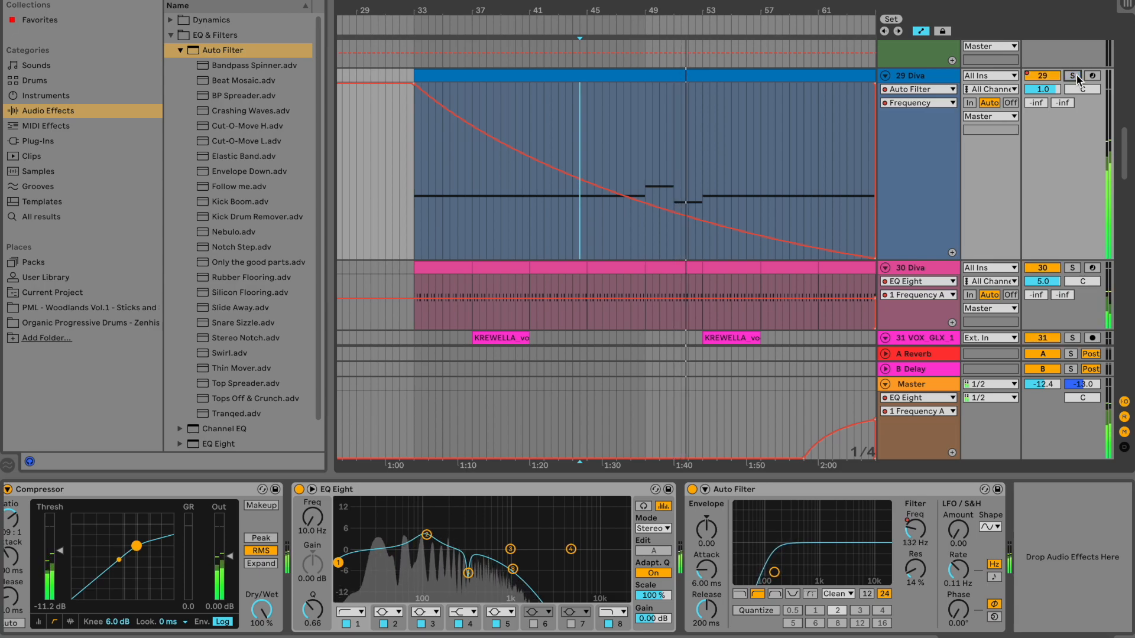
key("space")
Bend the 29 Diva filter frequency automation between bars 33 and 65 upward into a nearly straight descent.
scroll(607, 226, "right", 1)
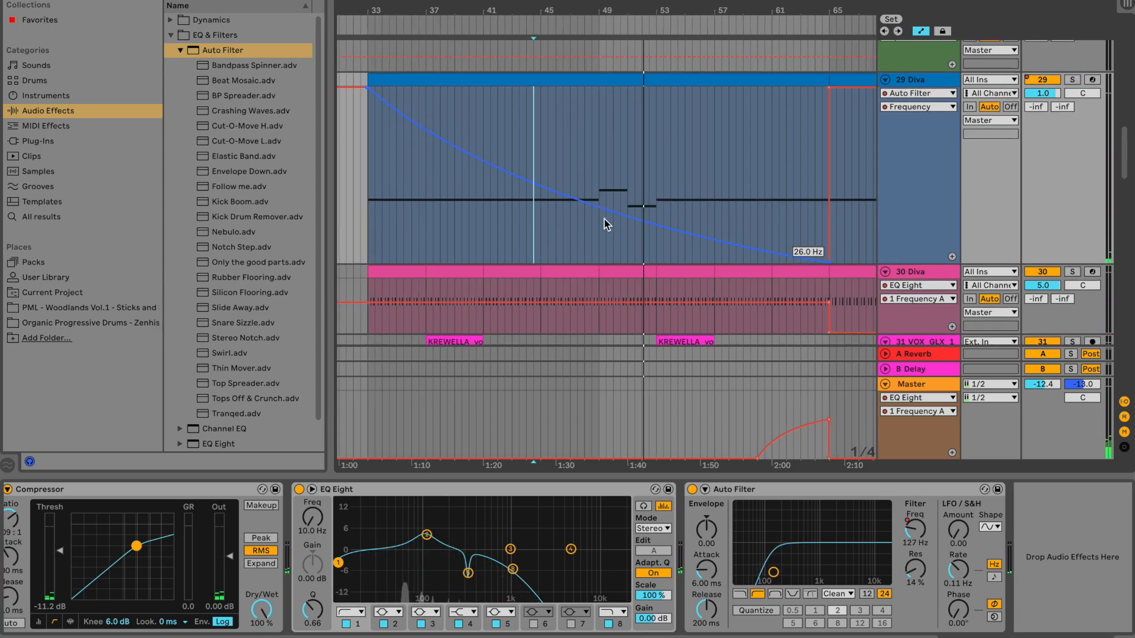
mouse_move(604, 220)
left_mouse_down()
mouse_move(603, 178)
mouse_move(635, 208)
left_mouse_up()
left_click(586, 219)
Play the reshaped filter sweep from about bar 46, soloing and unsoloing 29 Diva.
left_click(555, 224)
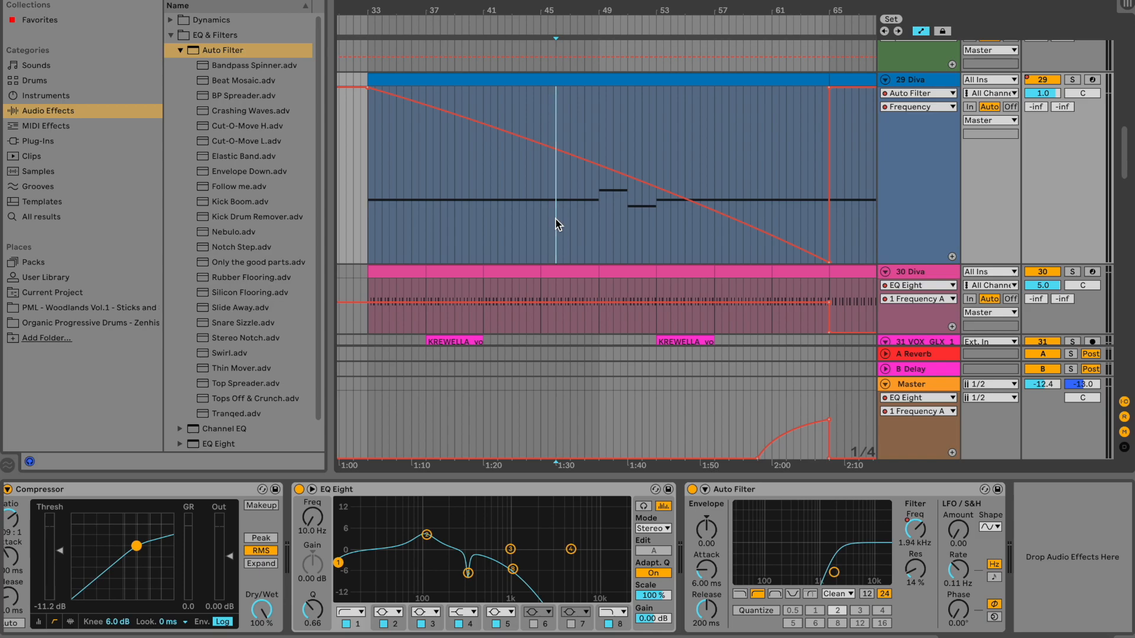
key("space")
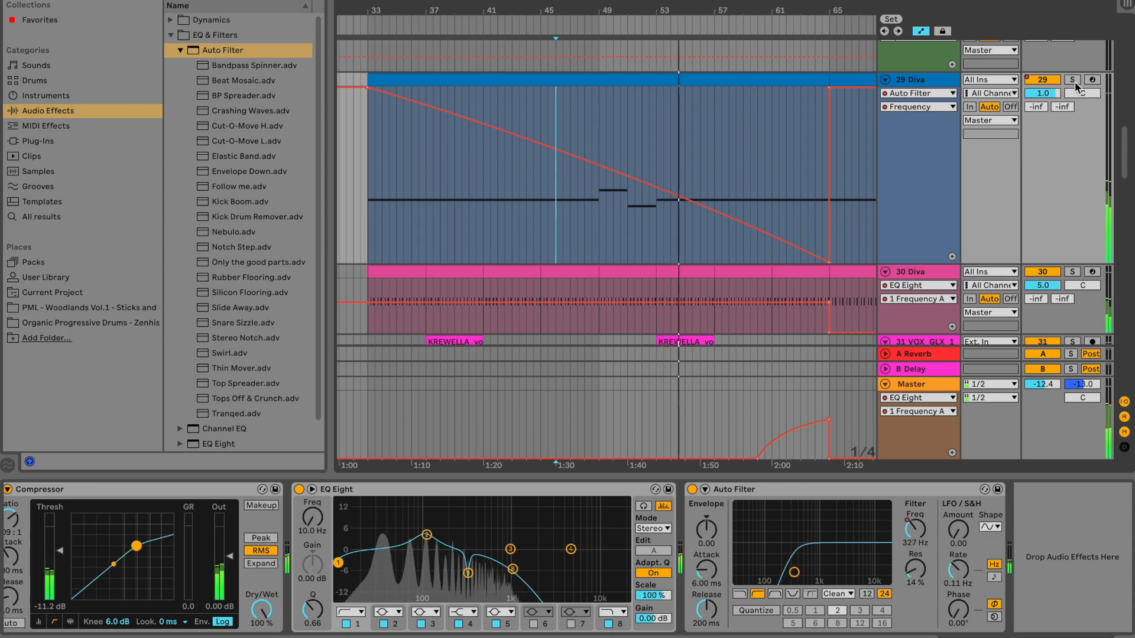
left_click(1075, 83)
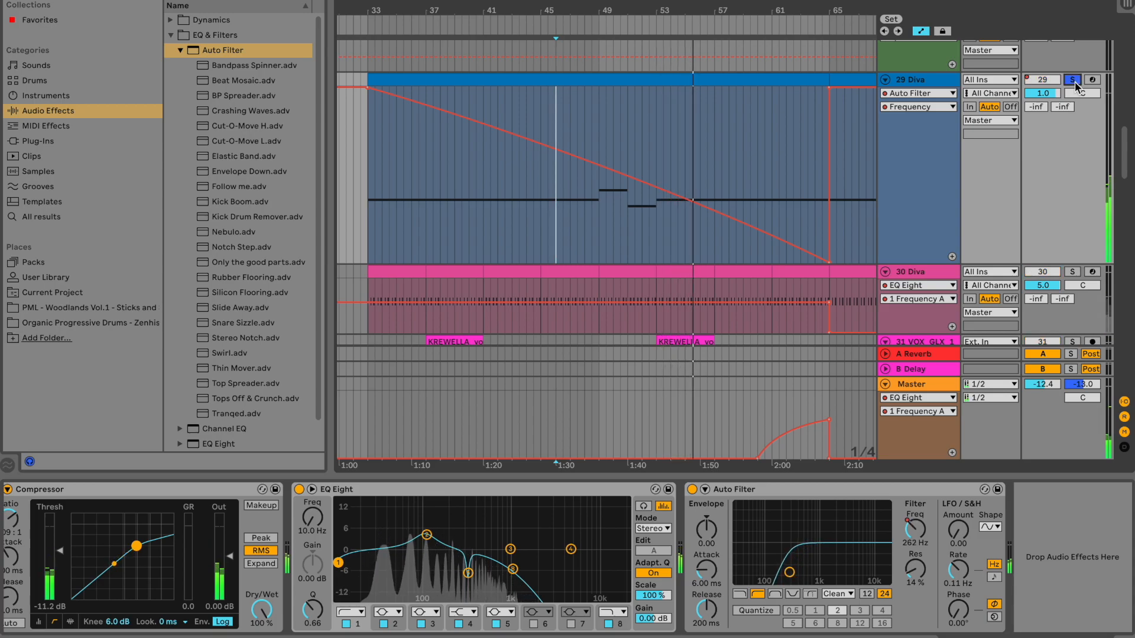
left_click(1074, 83)
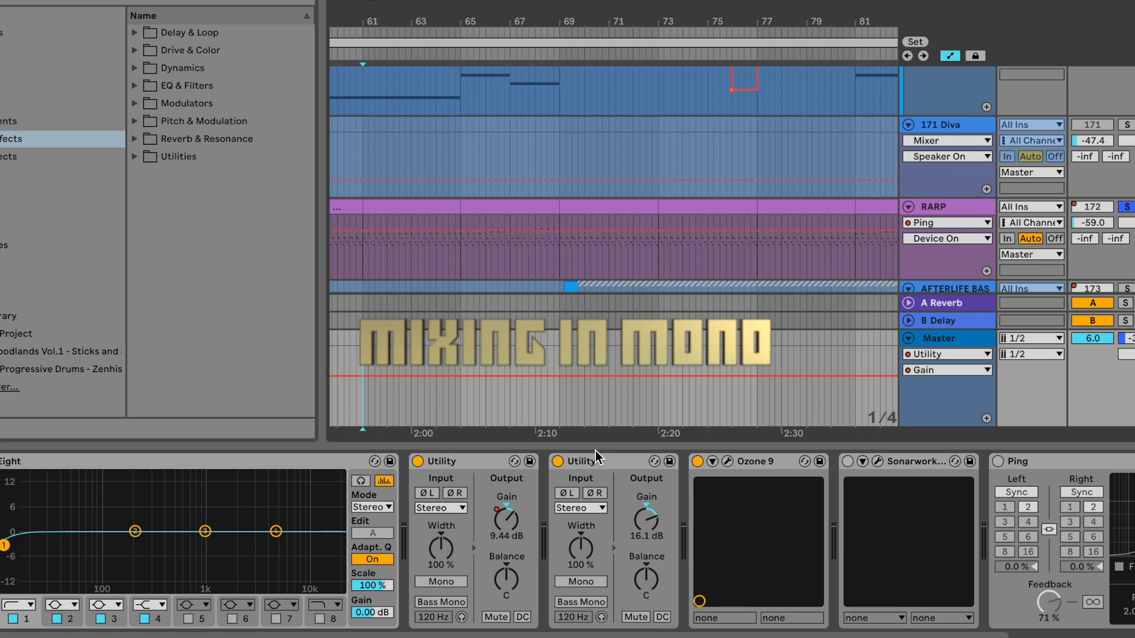
Switch Mono on and off repeatedly on the master's second Utility to compare the mix in mono and stereo.
left_click(619, 461)
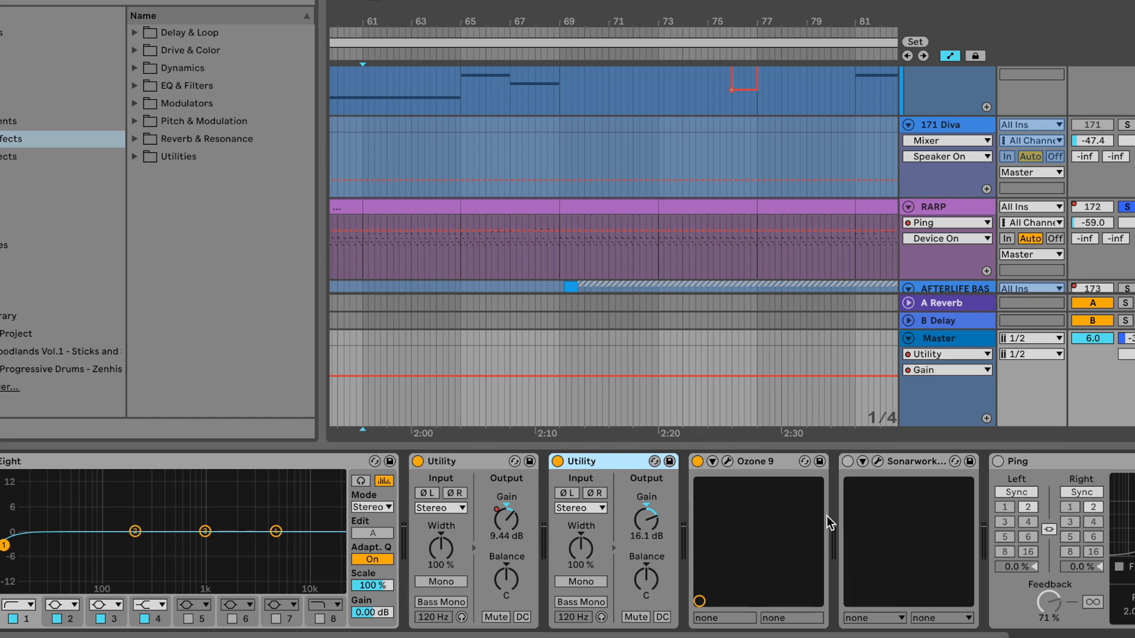
left_click(878, 462)
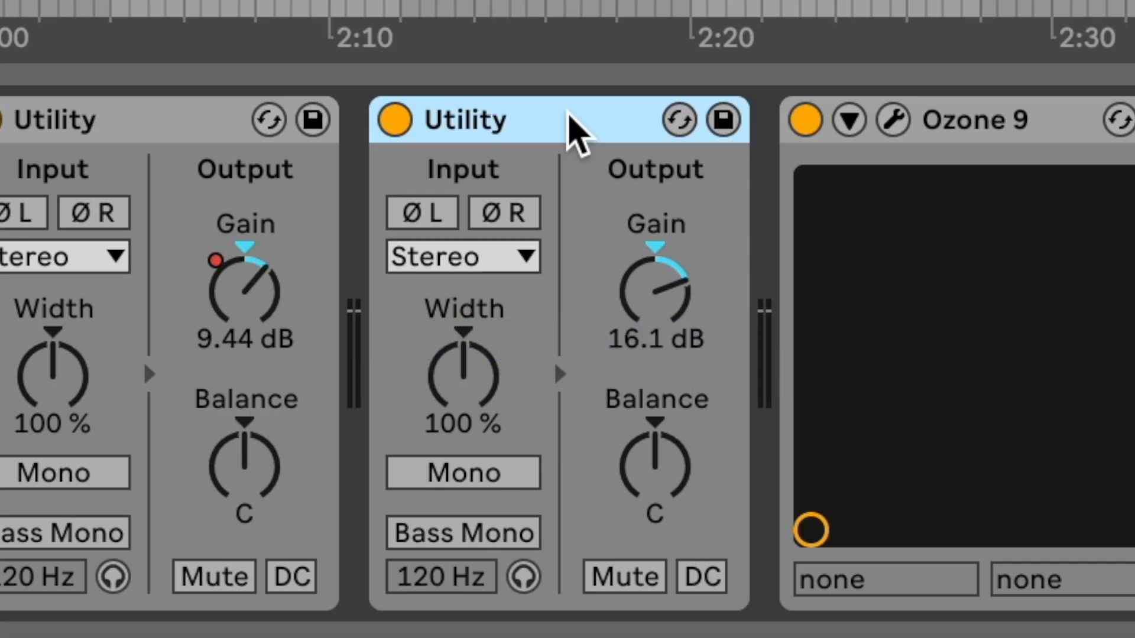
left_click(480, 495)
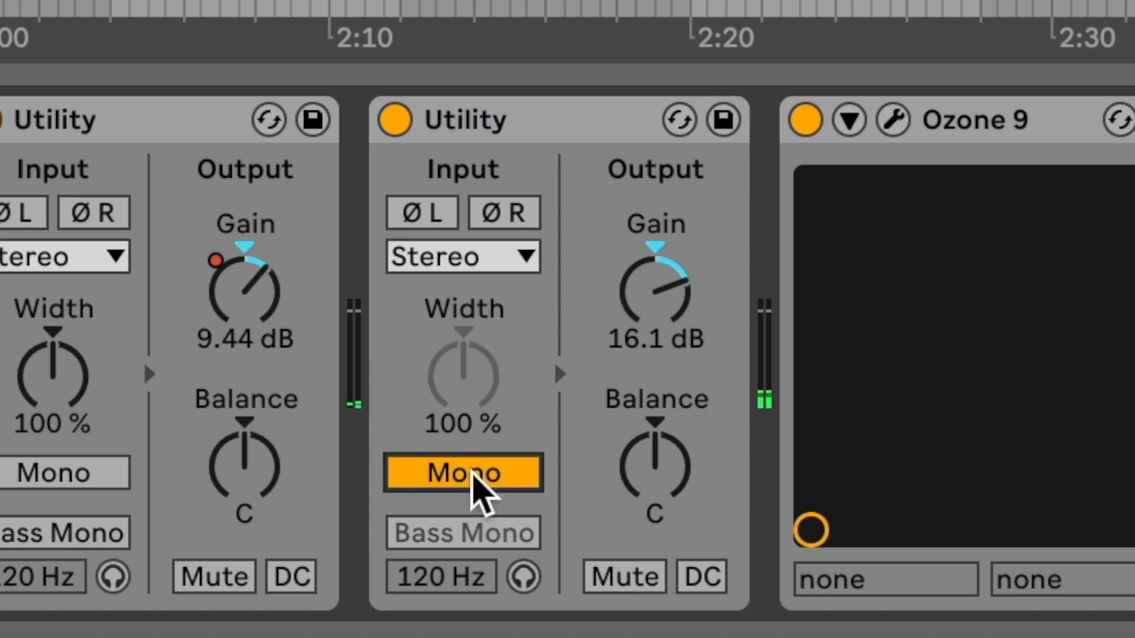
left_click(473, 476)
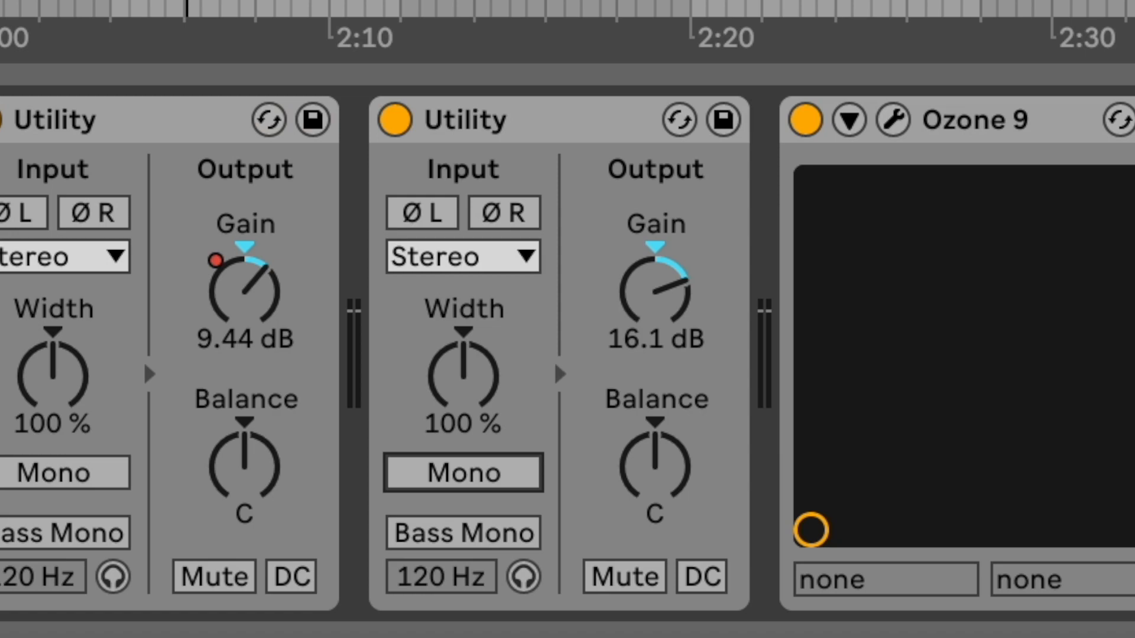
left_click(478, 466)
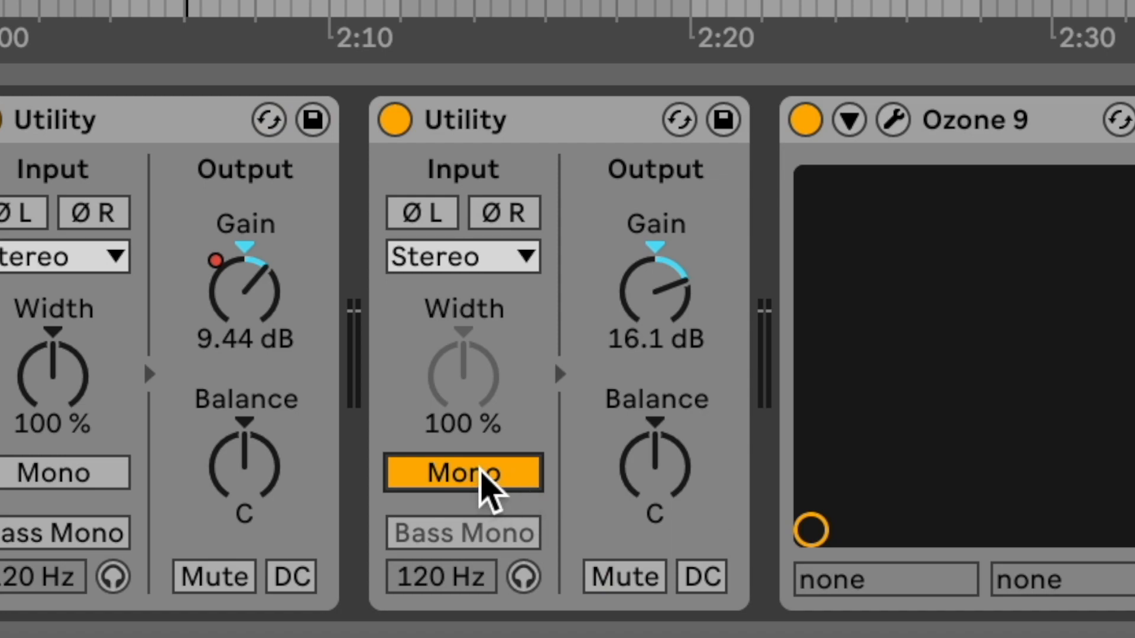
left_click(480, 468)
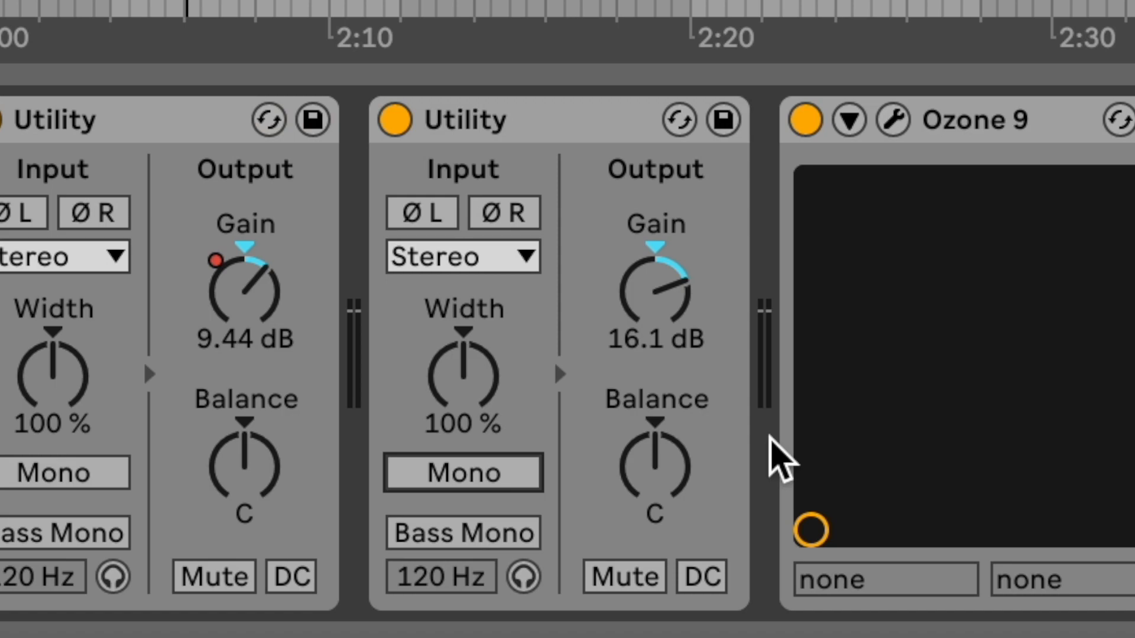
left_click(473, 478)
left_click(473, 479)
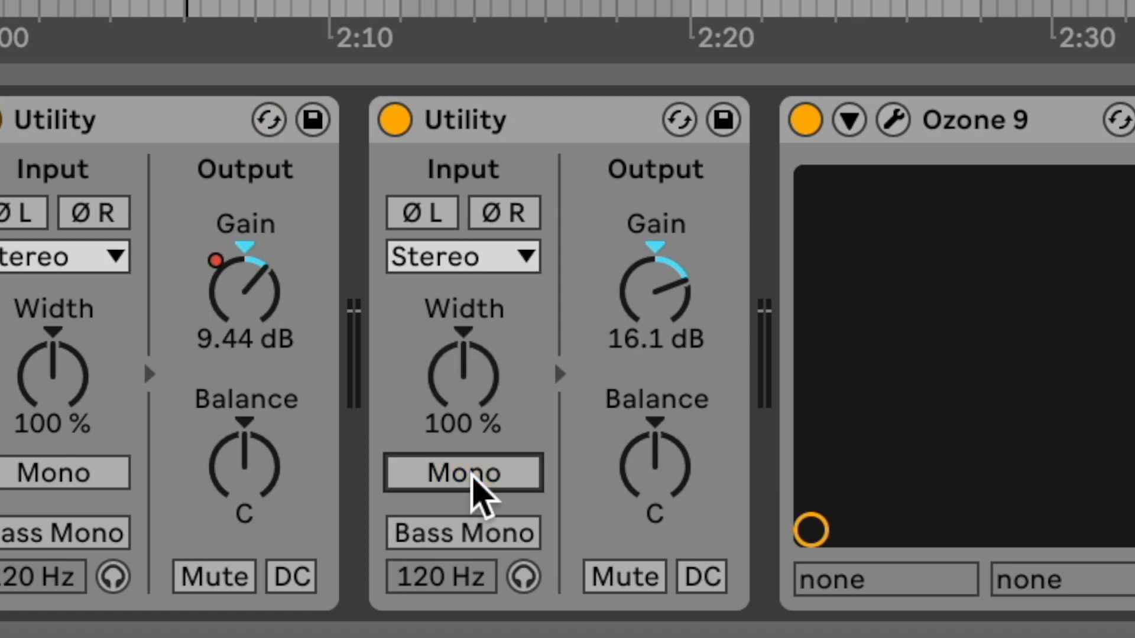